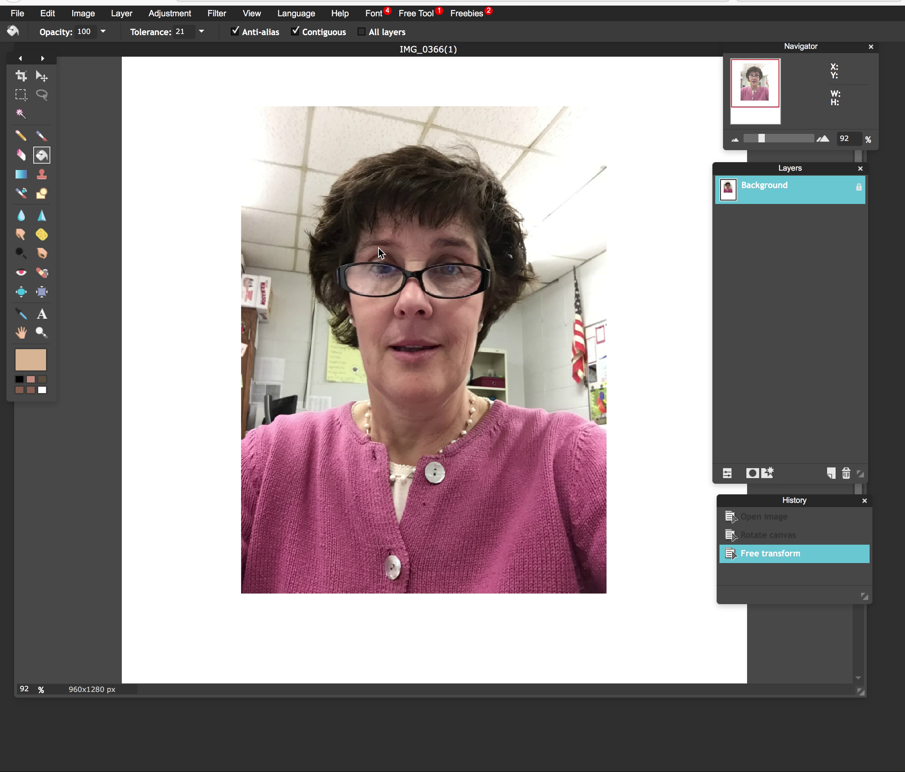
Create a new 800×800 px image named 'My Avatar'.
click(17, 14)
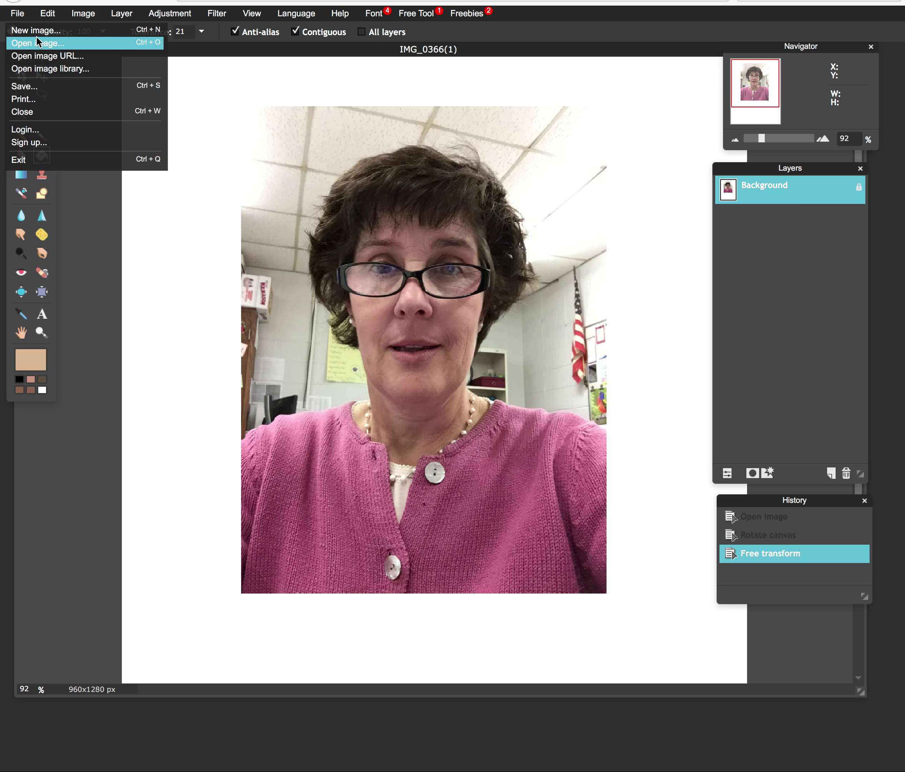
click(44, 31)
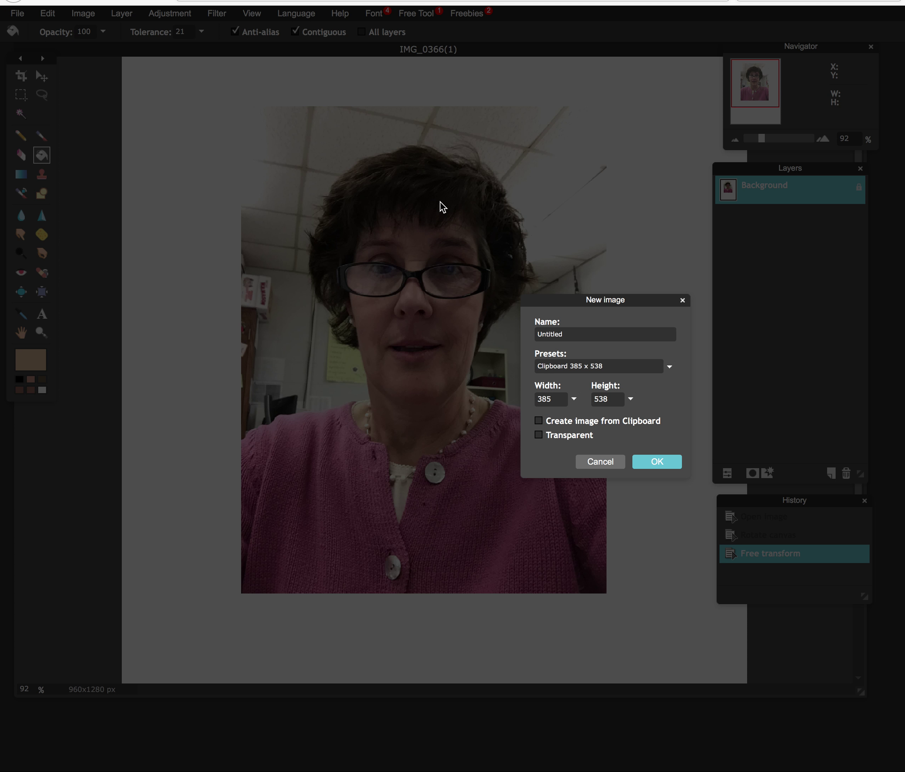
drag(569, 333, 530, 334)
text(My Avatar)
drag(558, 398, 526, 401)
text(800)
double_click(607, 399)
text(800)
click(659, 463)
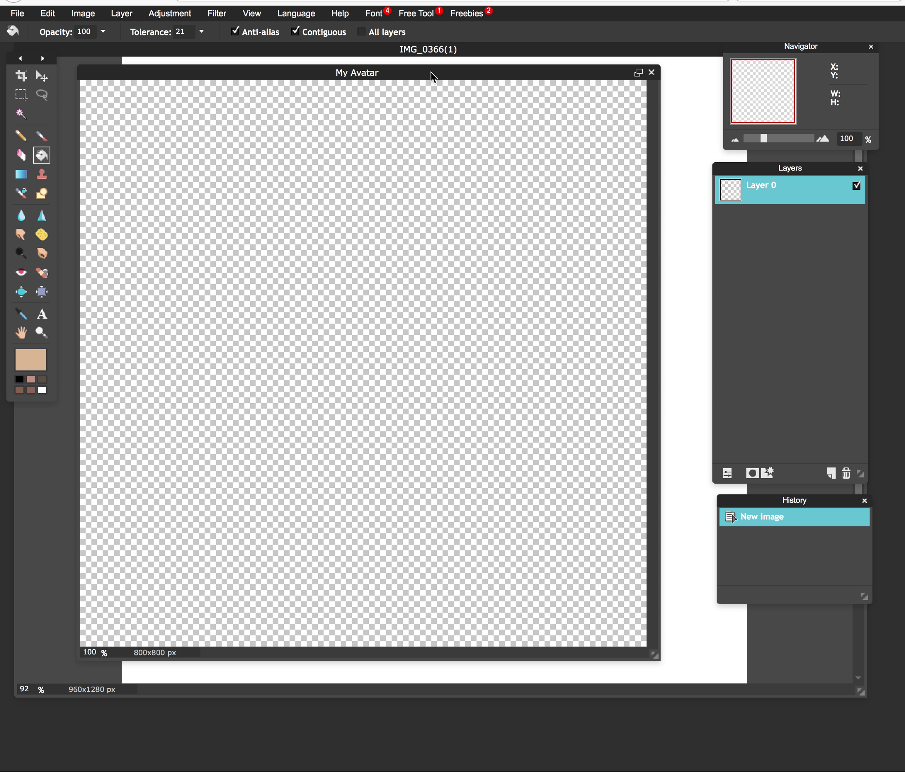
drag(431, 75, 386, 62)
Select a rectangle around the woman's head and shoulders in the photo and copy it.
click(644, 156)
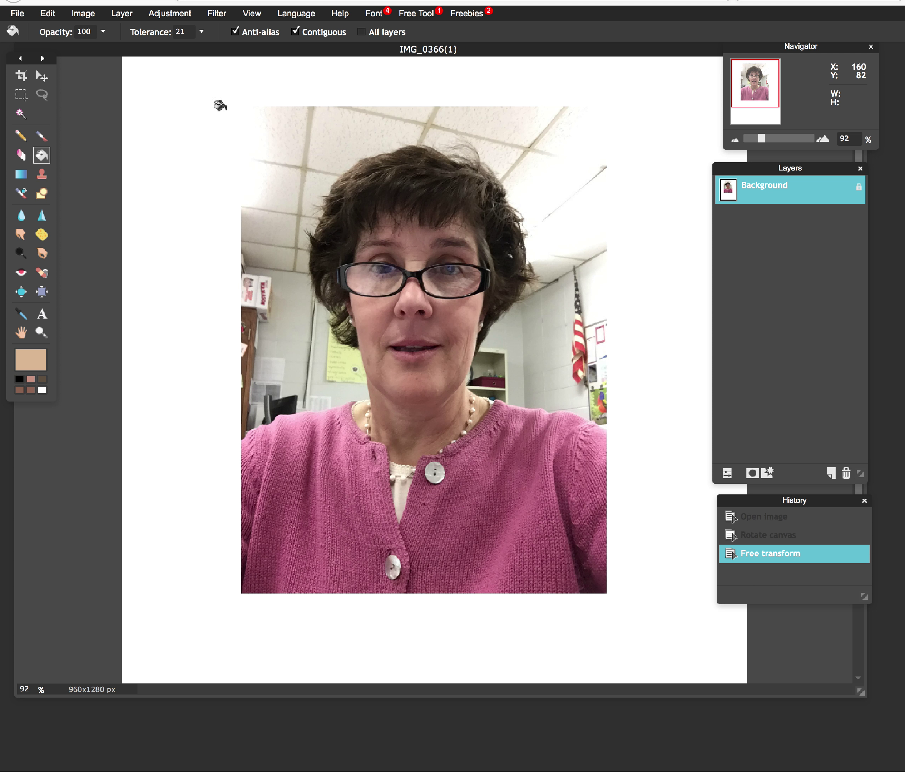
click(22, 94)
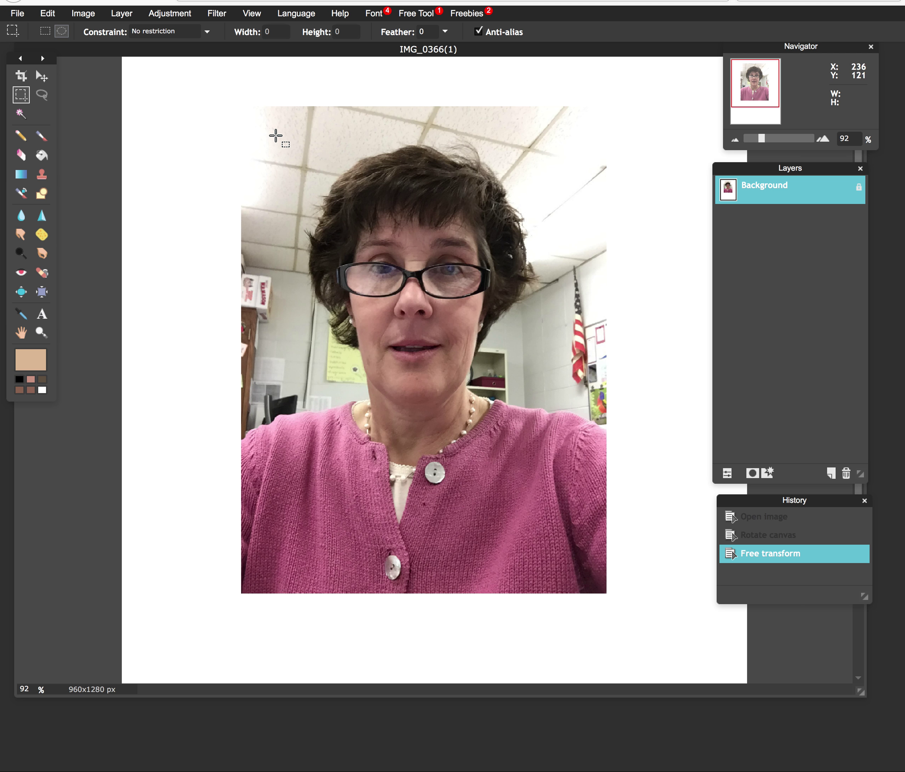
drag(274, 136, 424, 448)
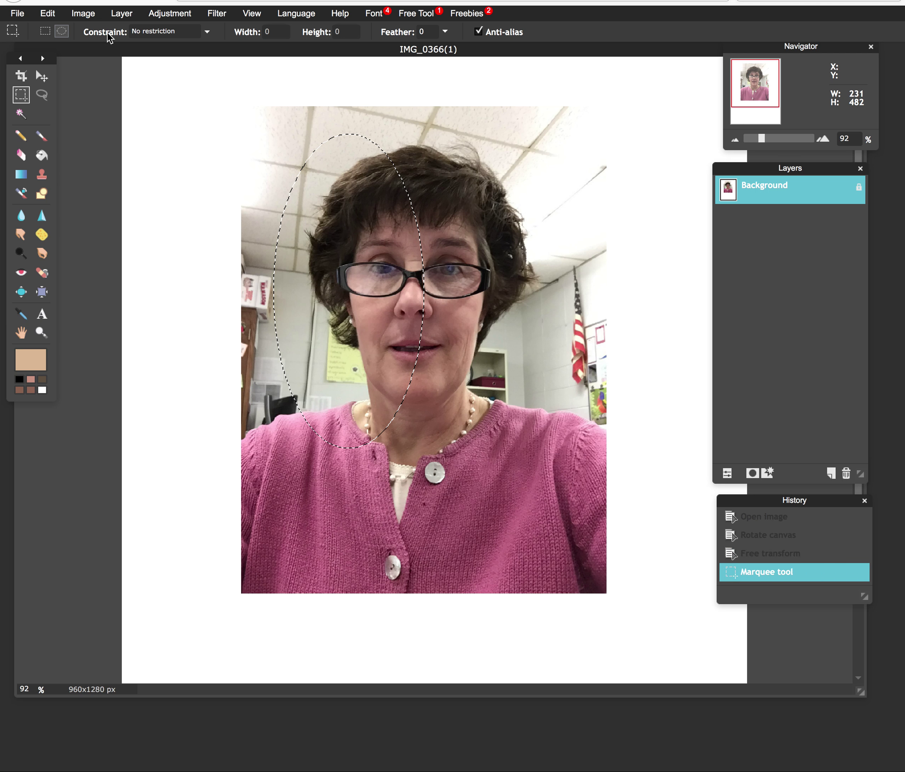
click(43, 34)
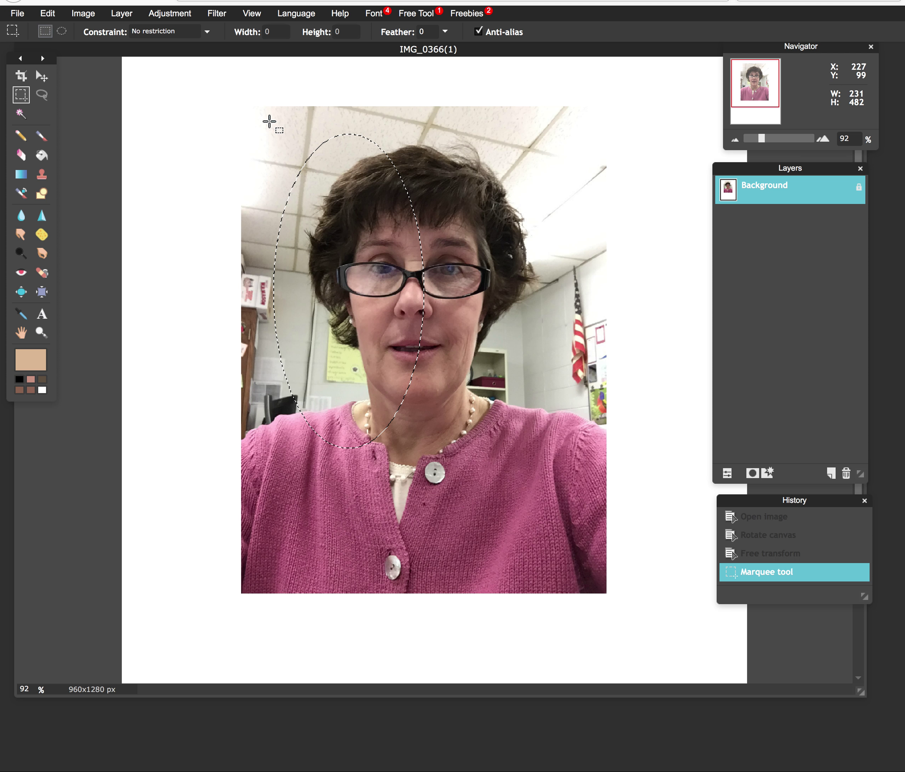
drag(262, 119, 598, 590)
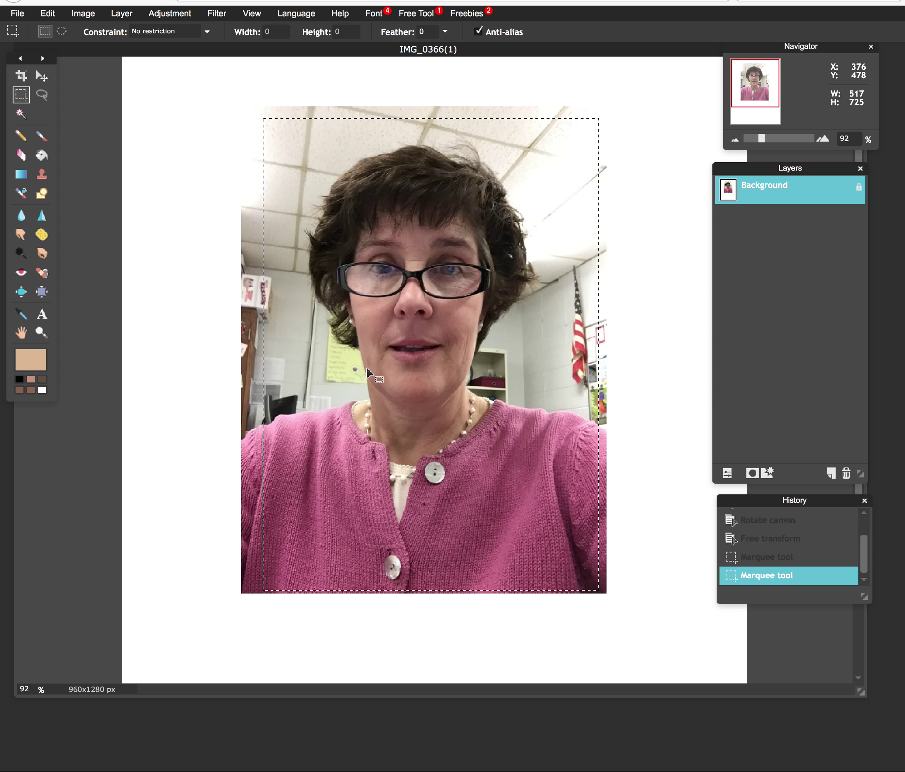
click(47, 13)
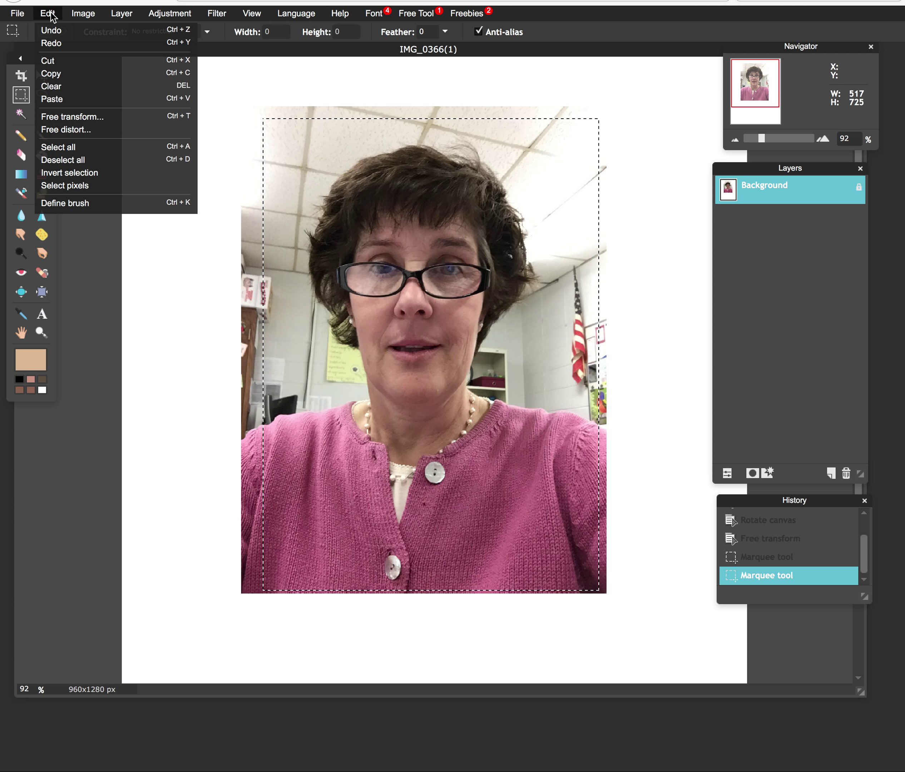
click(64, 73)
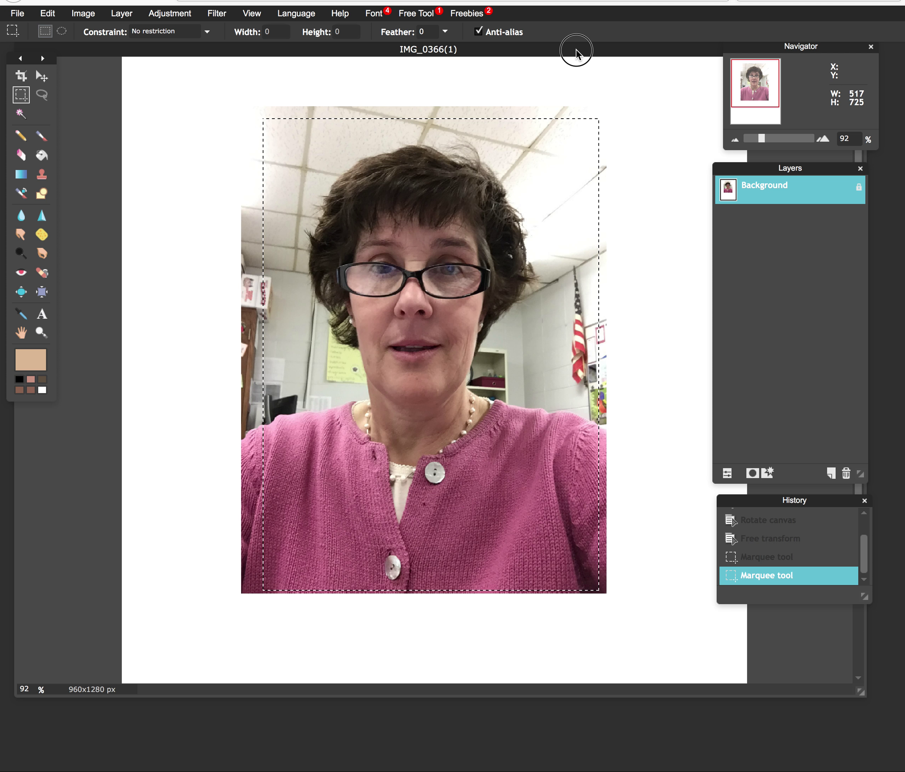
drag(576, 48, 738, 292)
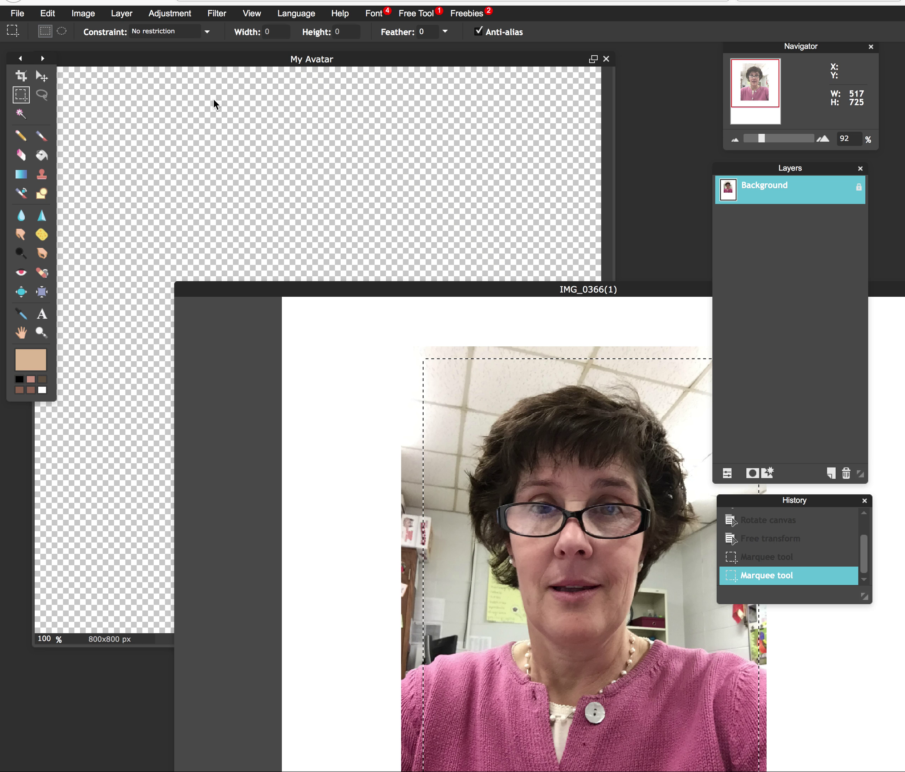
Paste the copied photo area into the My Avatar document.
click(44, 75)
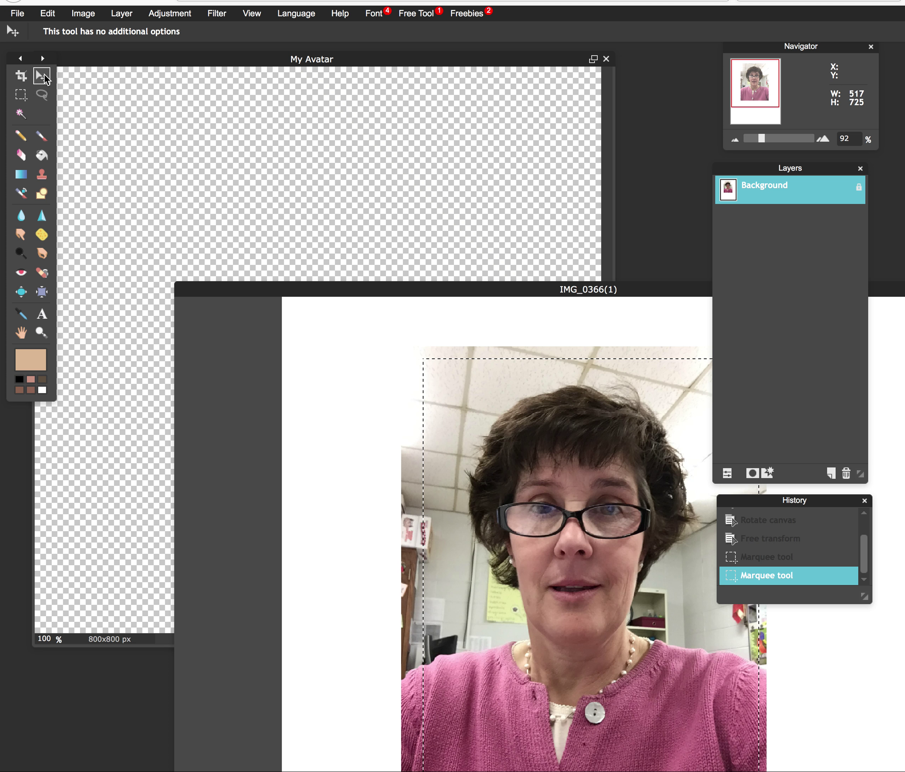
click(114, 93)
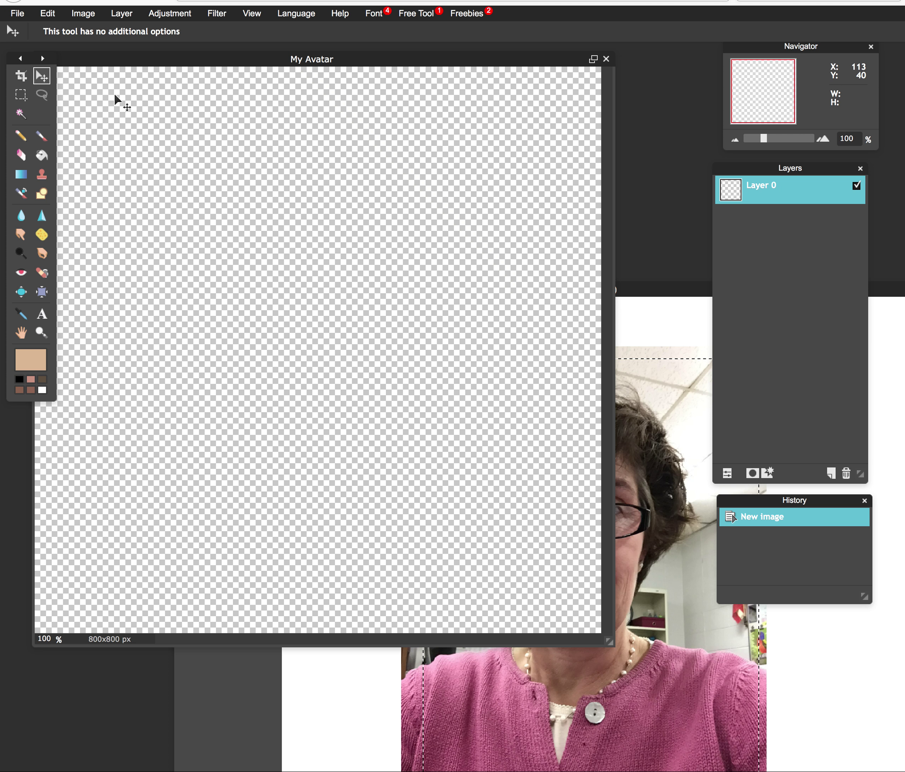
click(52, 15)
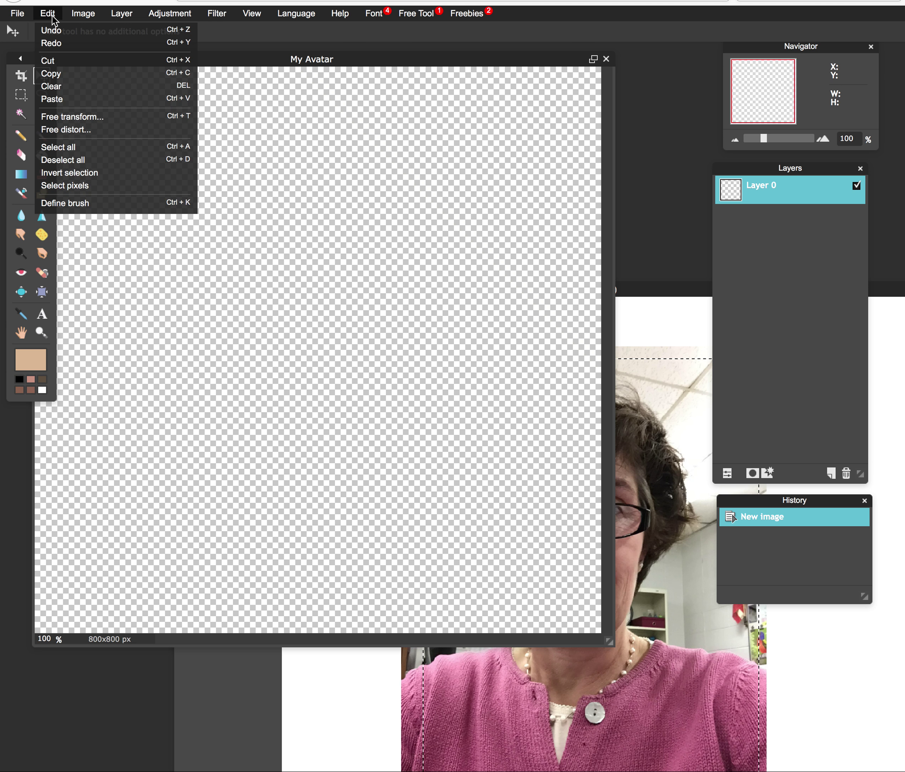
click(61, 100)
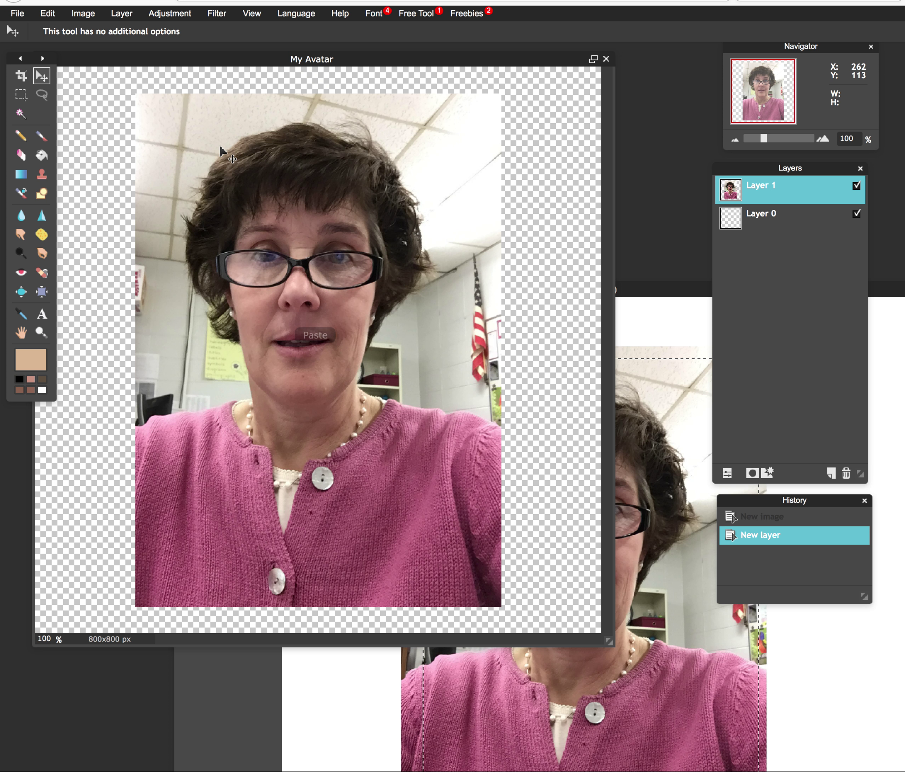
Delete the empty Layer 0 from My Avatar.
click(747, 172)
drag(747, 172, 610, 154)
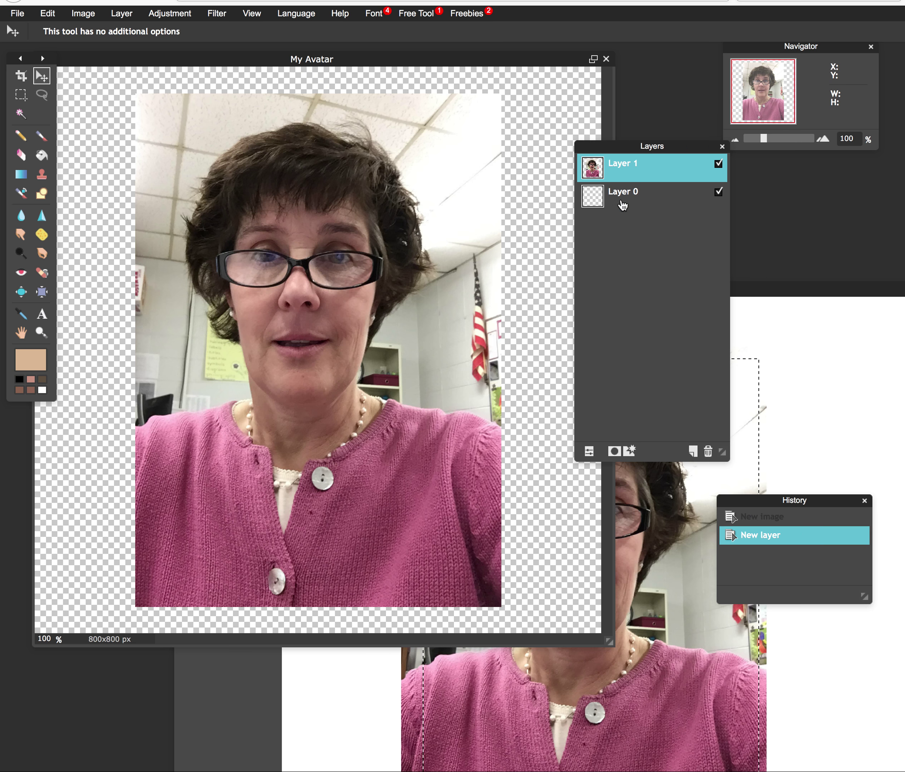
right_click(615, 195)
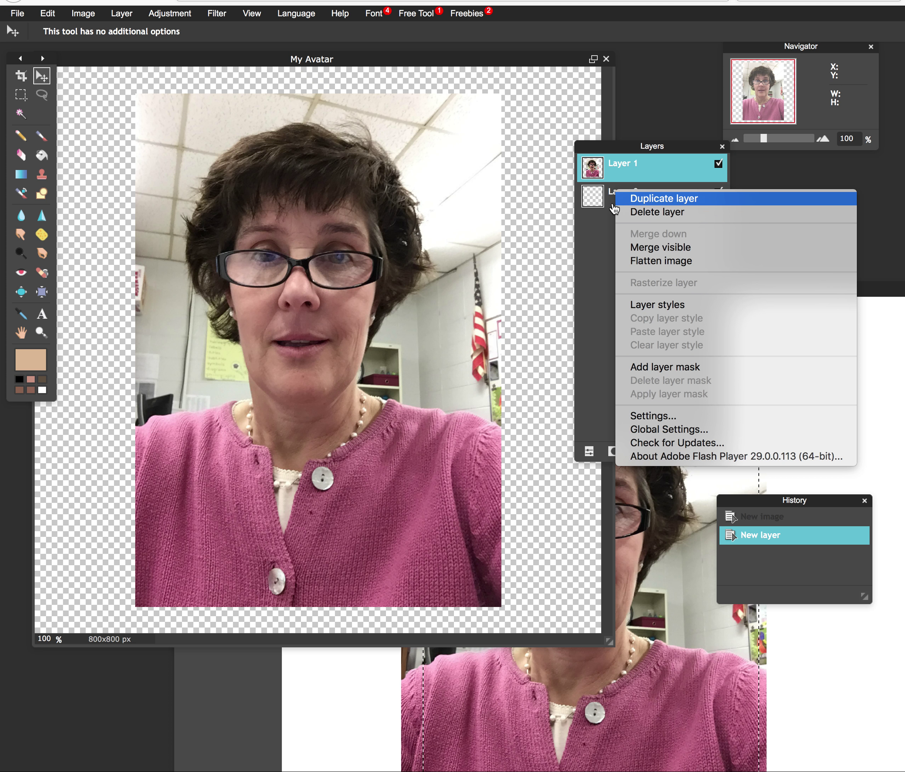
click(596, 201)
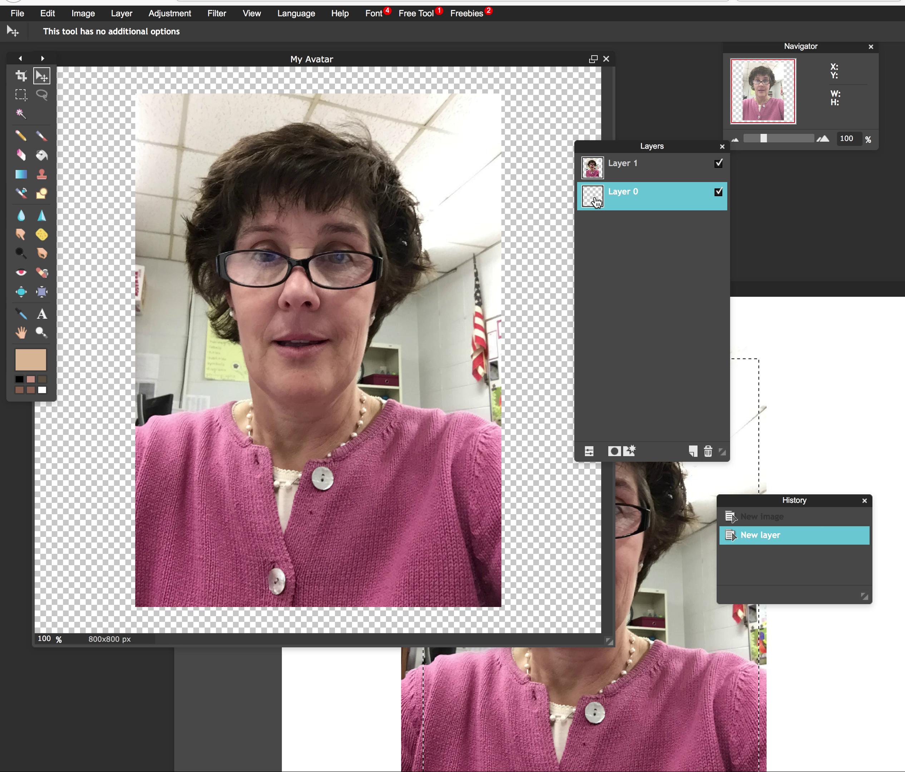
click(707, 452)
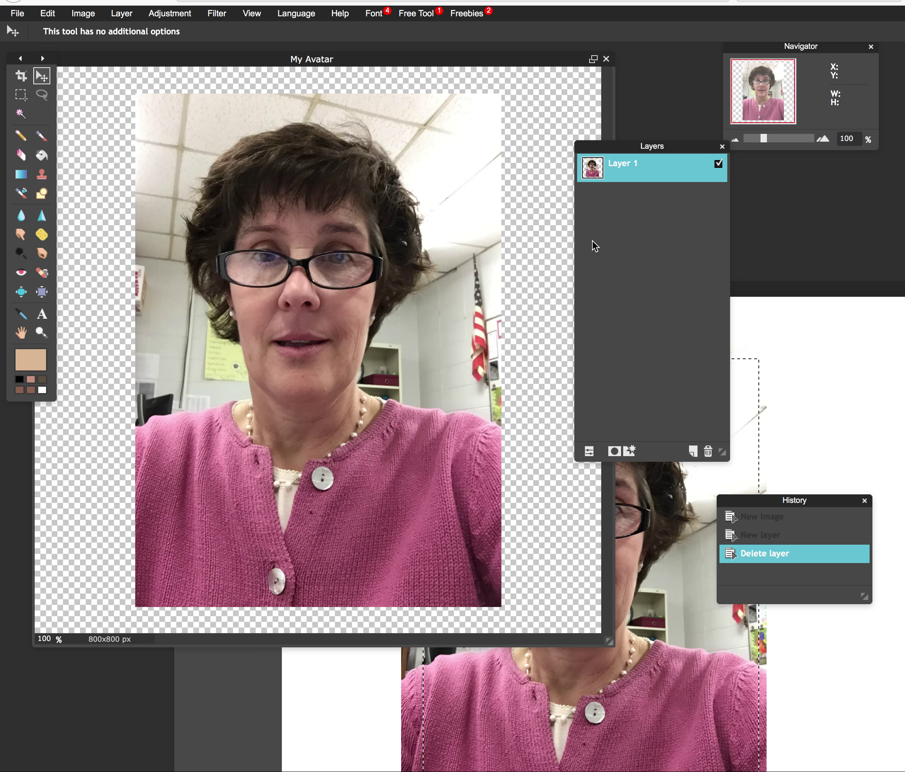
Rename the pasted layer to 'Photo' and resize the Layers panel.
double_click(626, 172)
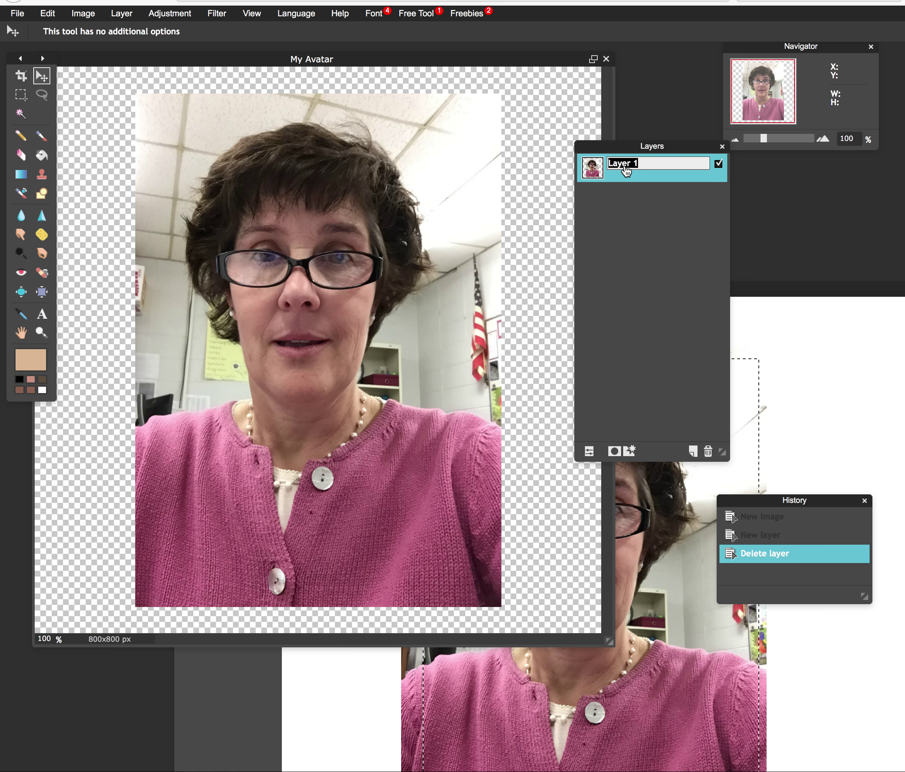
text(Photo)
drag(622, 142, 583, 79)
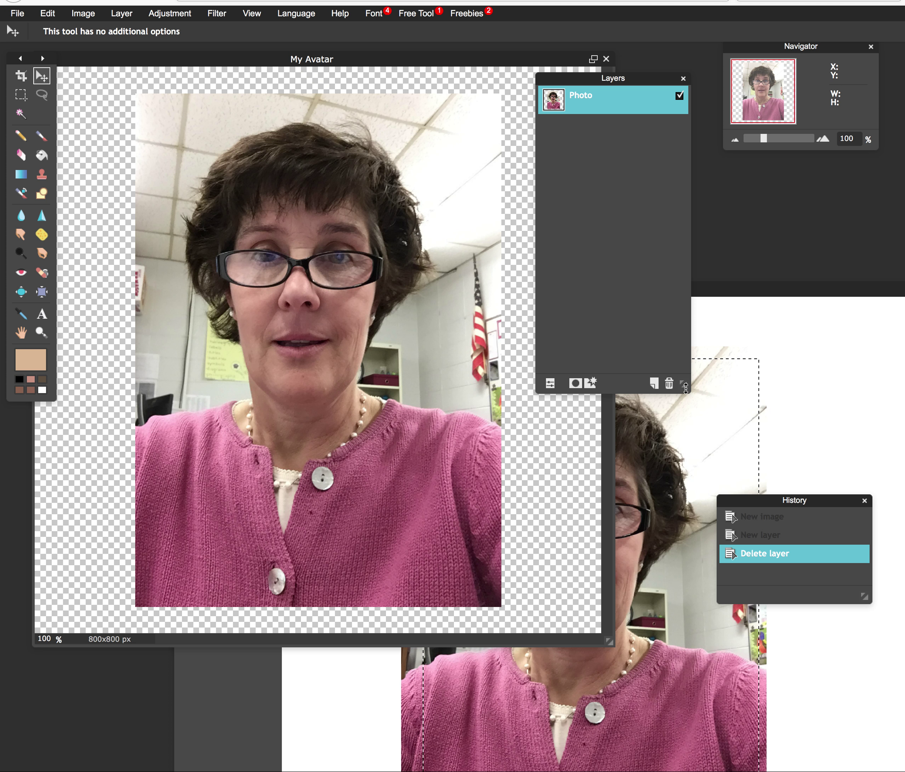
drag(685, 387, 707, 207)
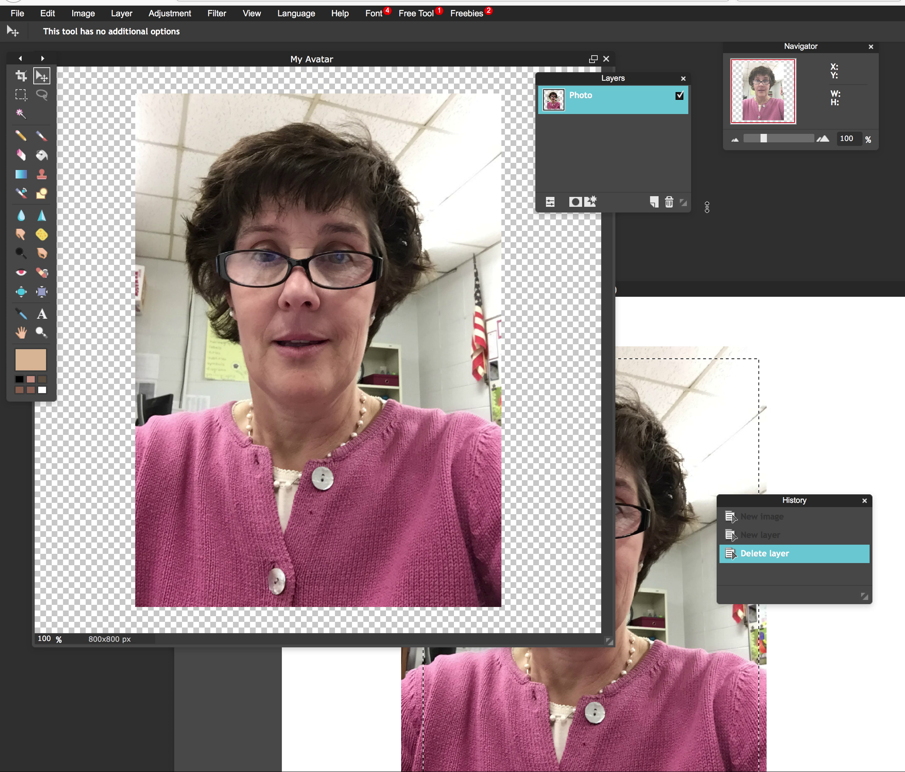
drag(707, 207, 685, 440)
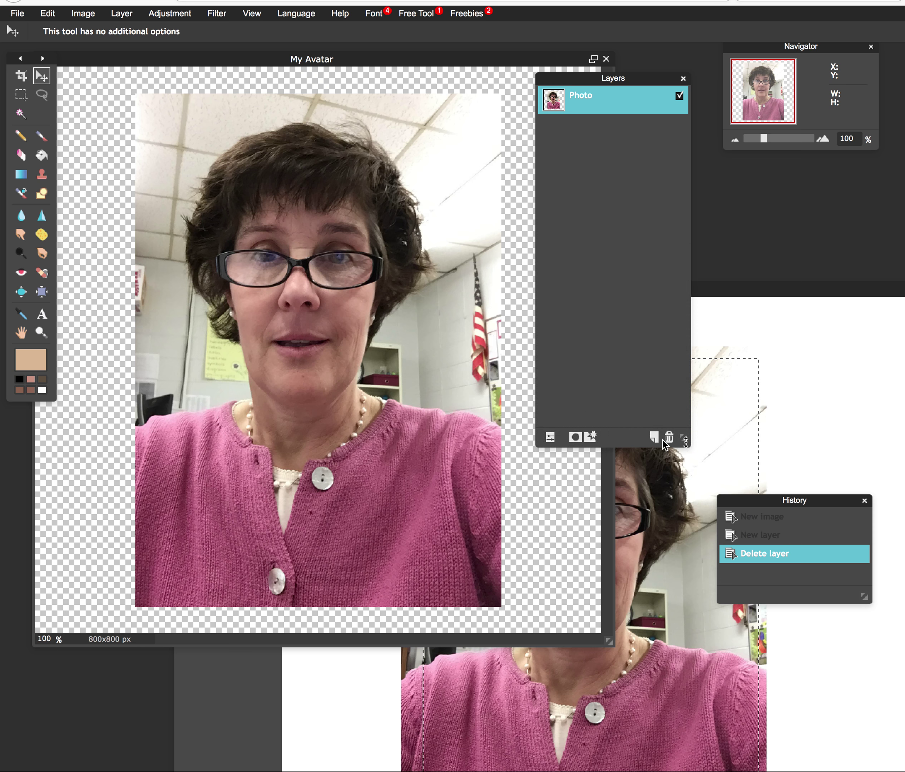
Close the original IMG_0366(1) photo without saving changes.
click(794, 370)
drag(793, 291, 601, 251)
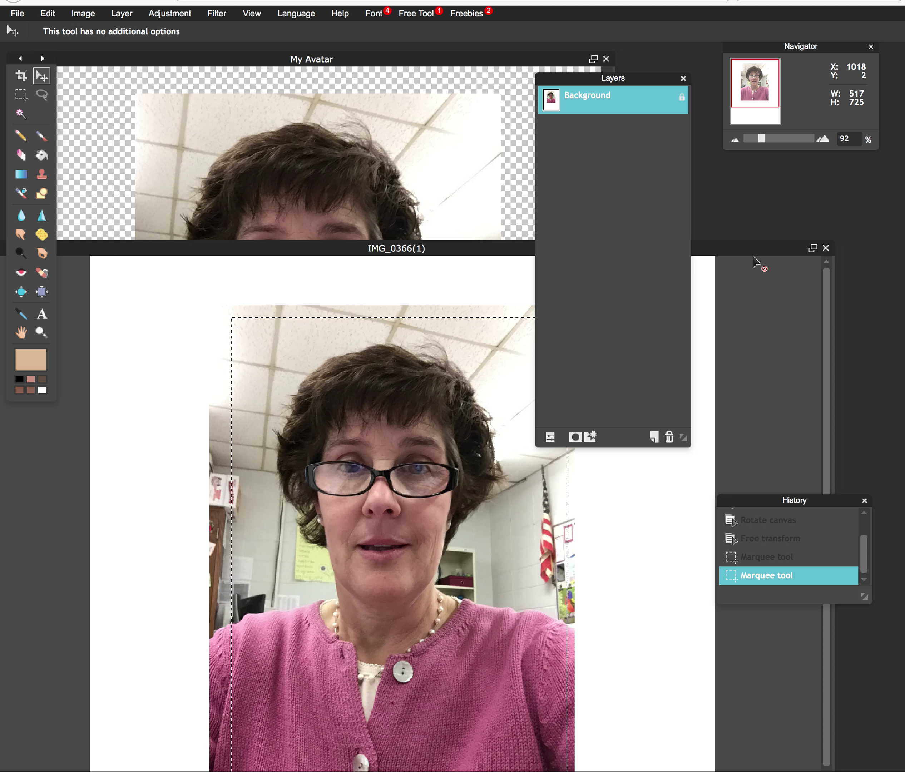
click(825, 249)
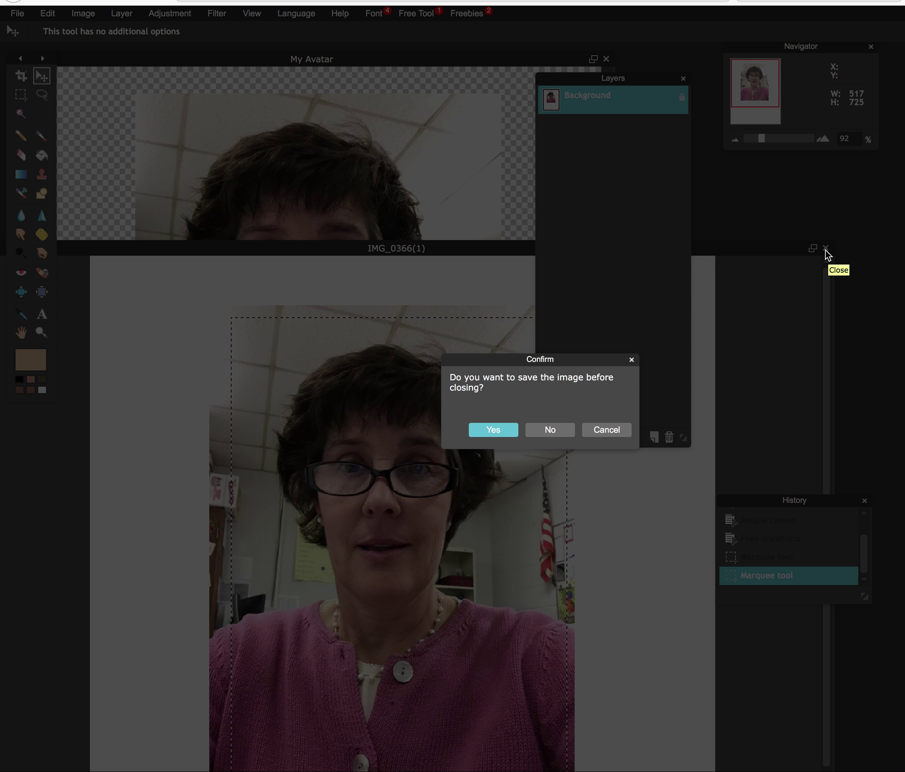
click(537, 430)
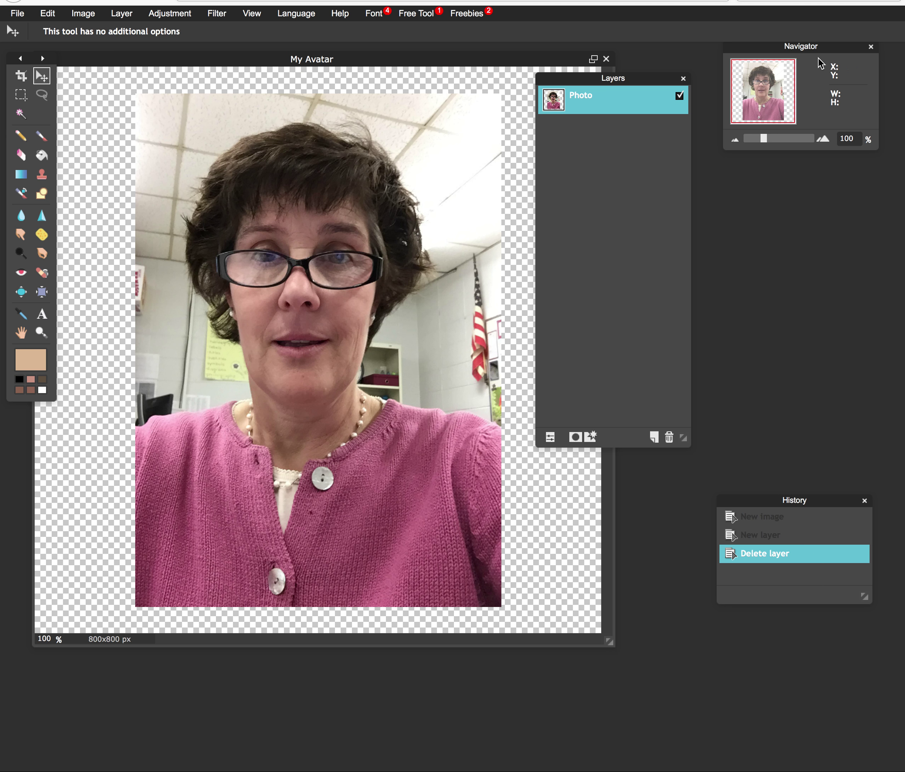
mouse_move(766, 47)
mouse_down()
mouse_move(718, 45)
mouse_move(754, 58)
mouse_up()
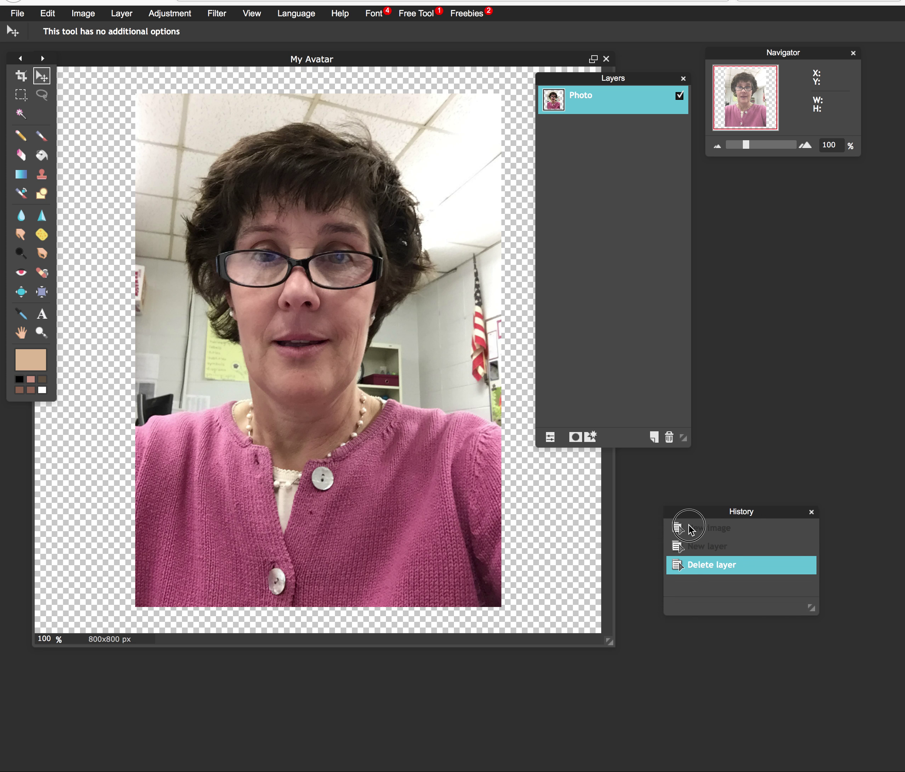
Add a new layer above Photo and draw an elliptical selection from forehead to chin.
drag(684, 530, 628, 648)
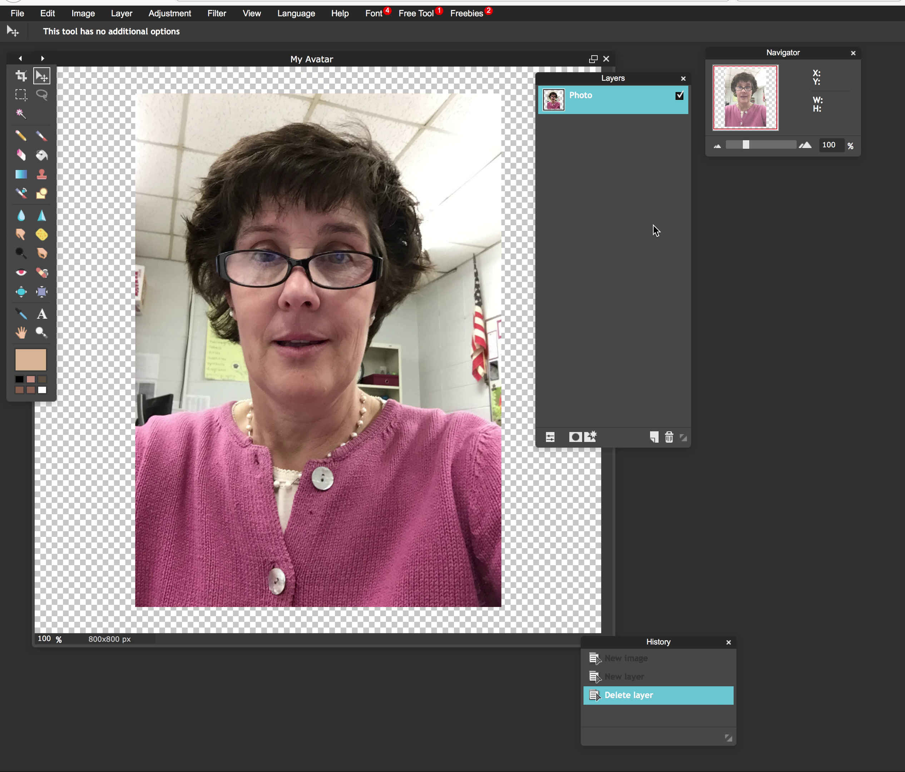
click(655, 435)
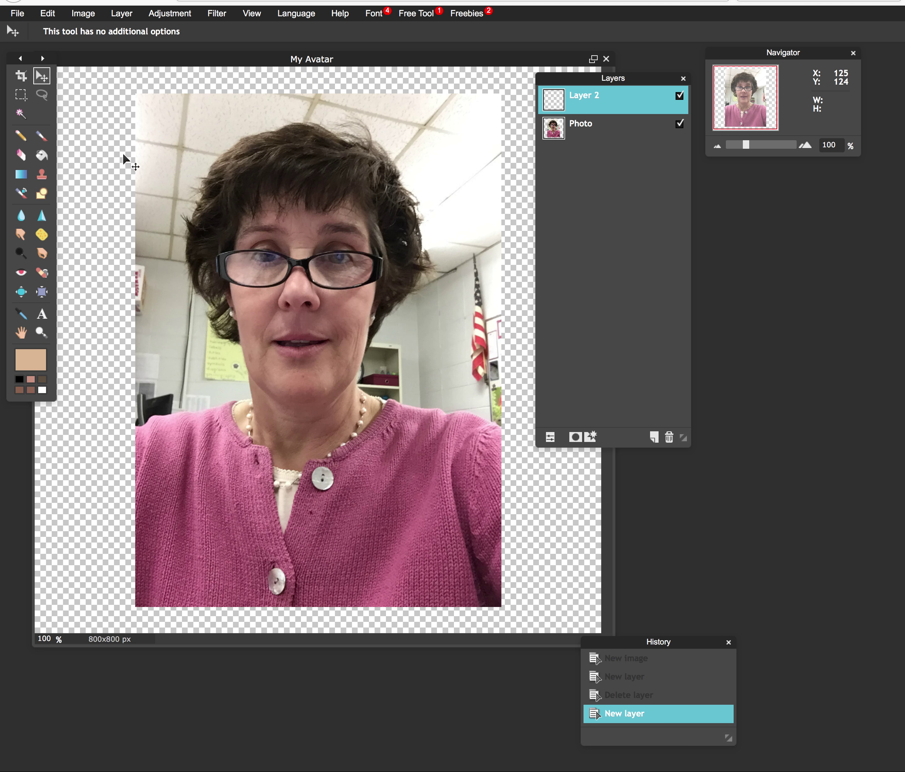
click(21, 99)
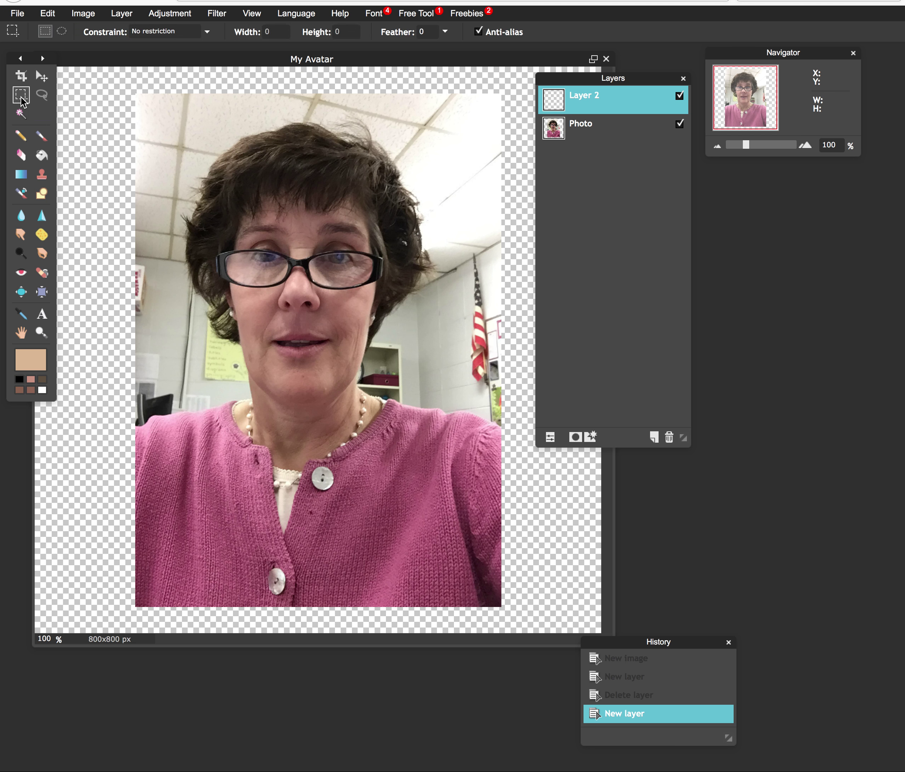
click(62, 31)
drag(232, 189, 379, 410)
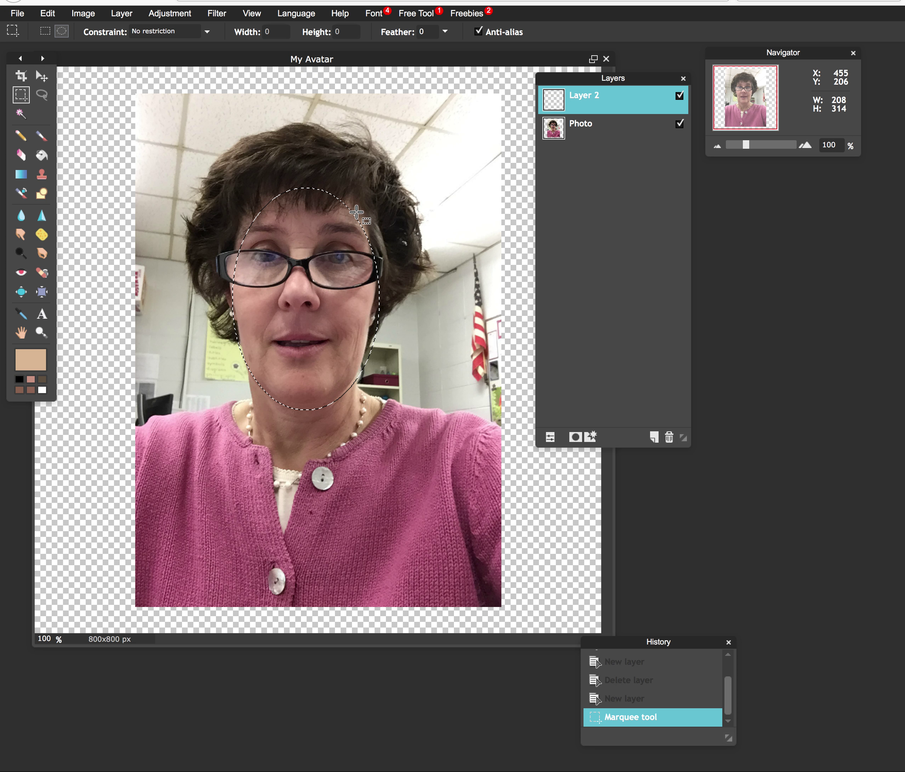
mouse_move(354, 214)
mouse_down()
mouse_move(363, 204)
mouse_move(338, 206)
mouse_move(365, 205)
mouse_up()
click(369, 205)
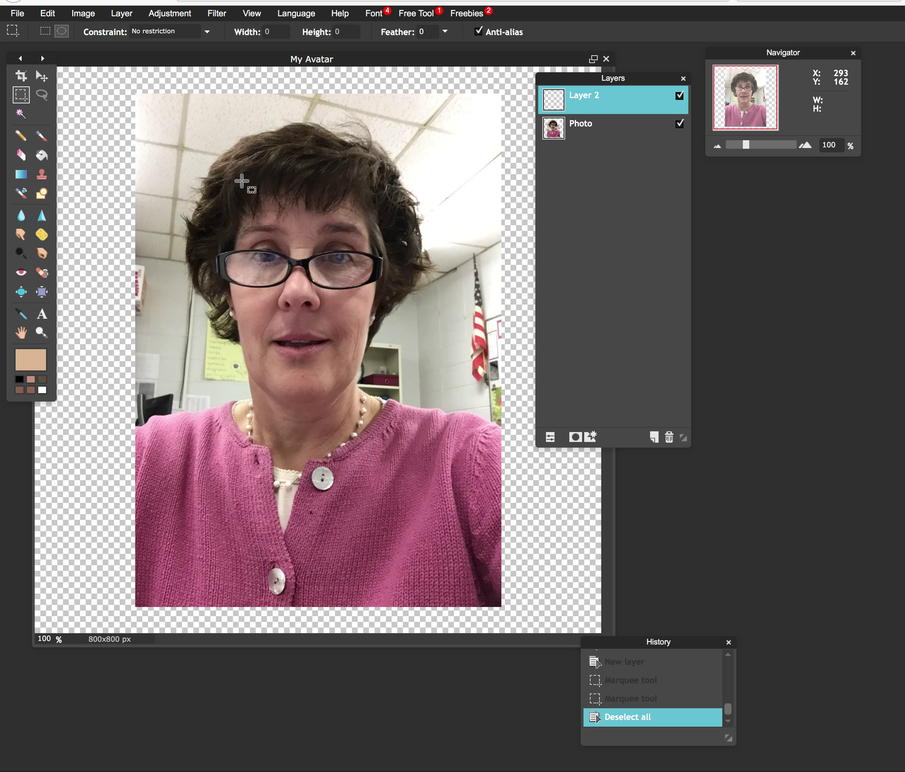
drag(242, 181, 387, 419)
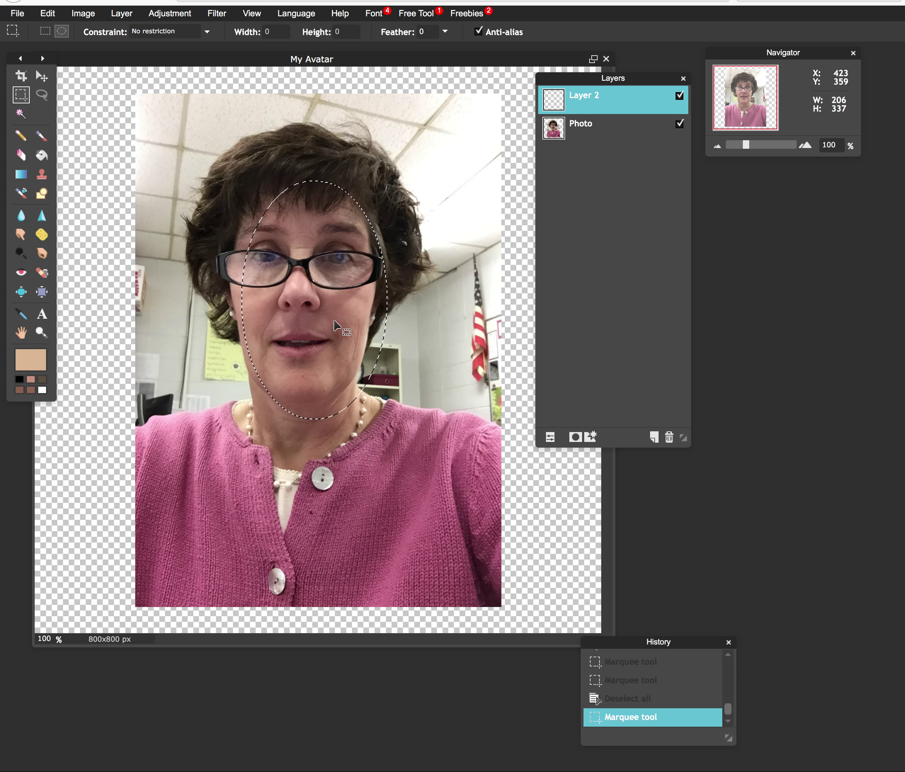
drag(333, 320, 322, 313)
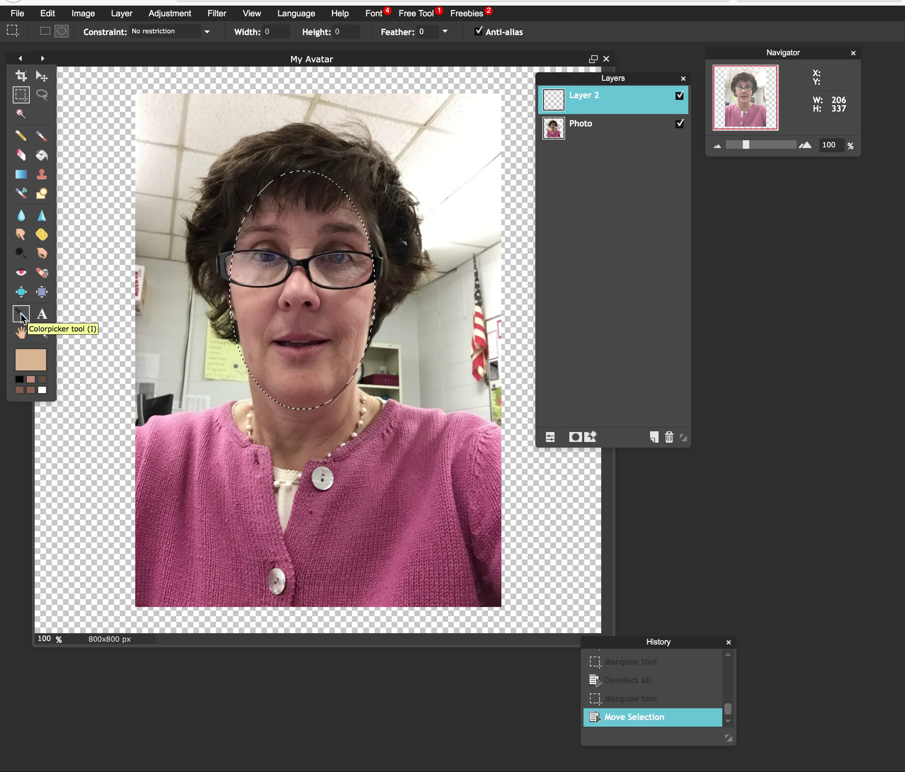
Sample the pinkish skin tone from the woman's cheek with the Colorpicker.
click(22, 319)
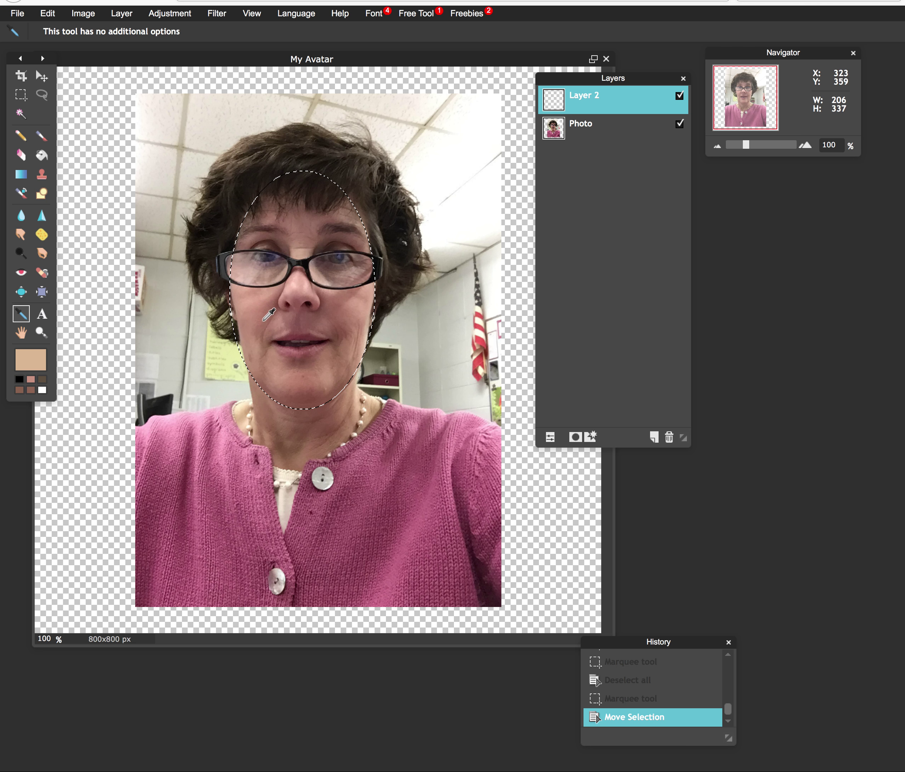
click(260, 305)
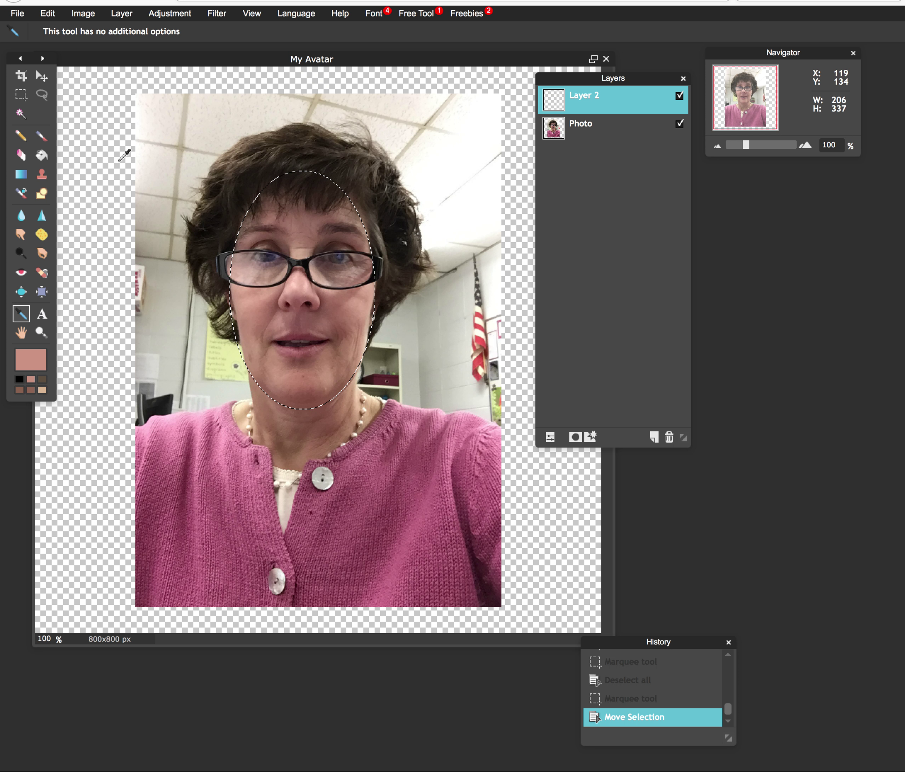
Fill the face oval with the skin tone and rename Layer 2 to 'face'.
click(42, 160)
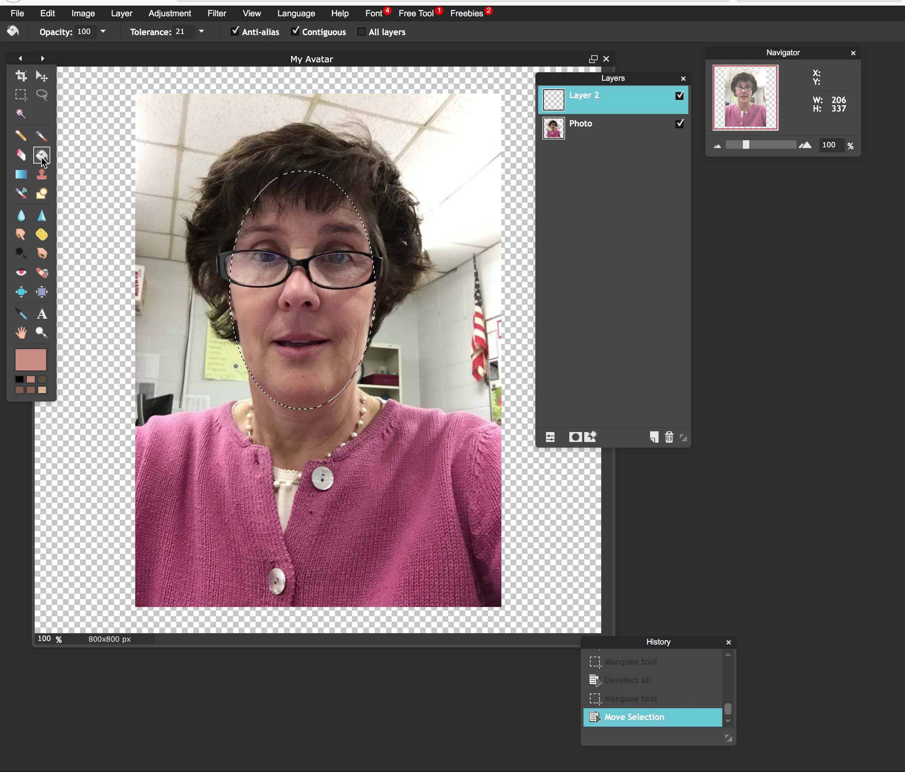
click(286, 201)
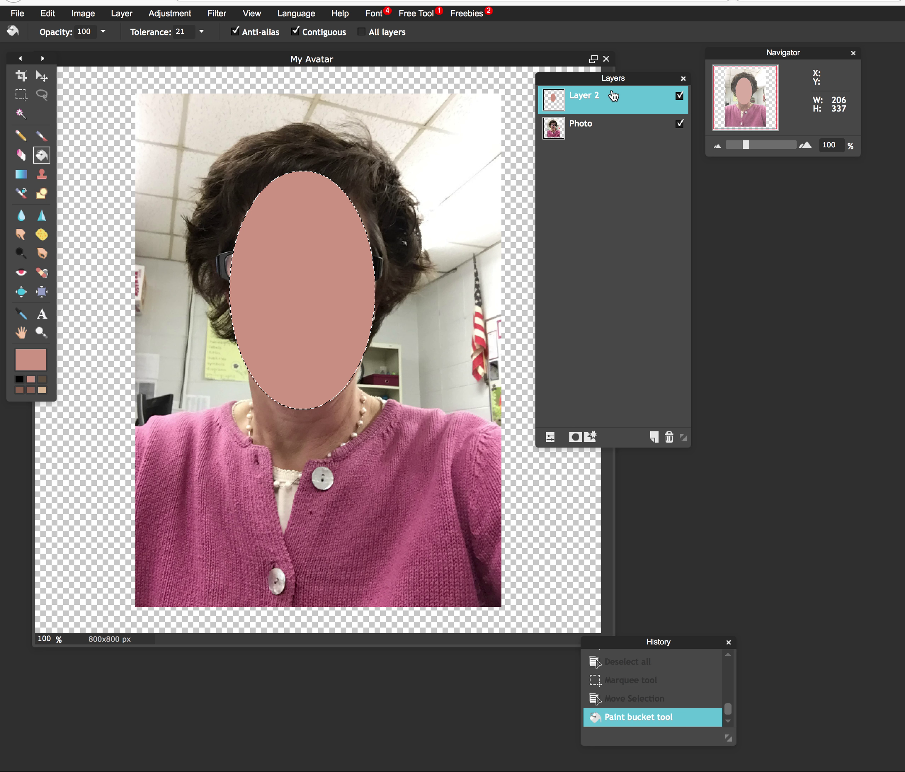
double_click(586, 101)
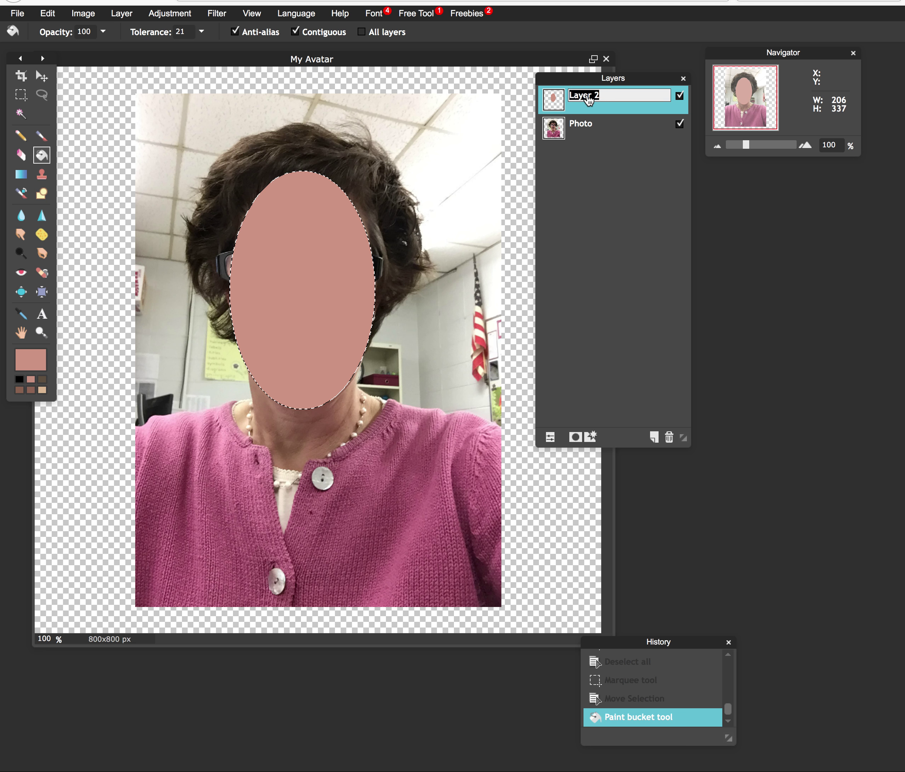
text(face)
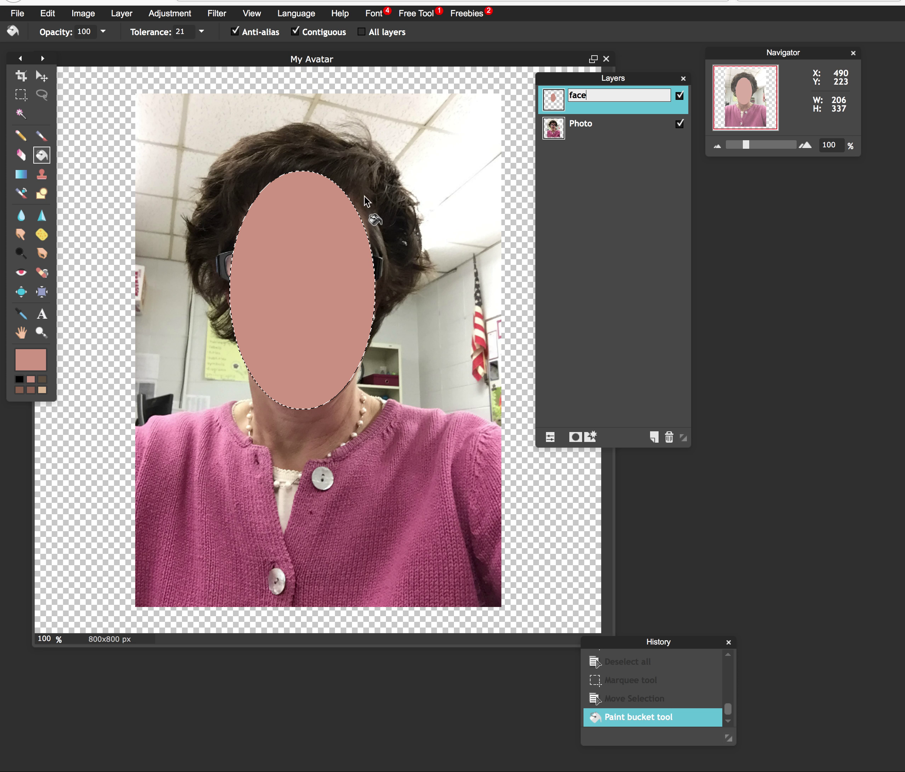
Hide the face layer and deselect the oval selection.
click(679, 98)
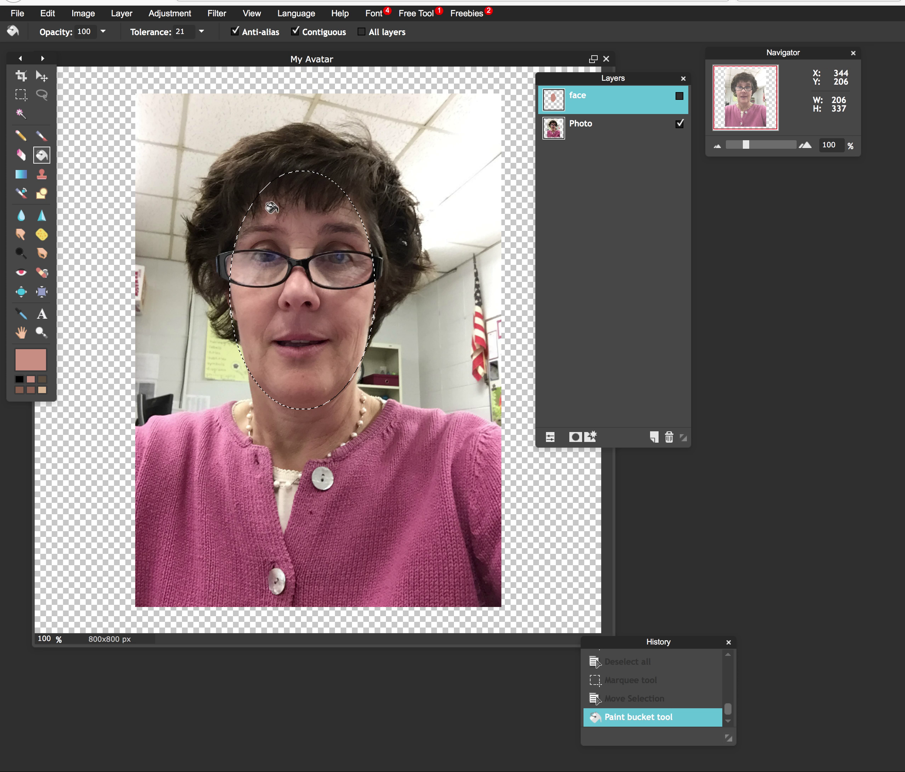
click(47, 14)
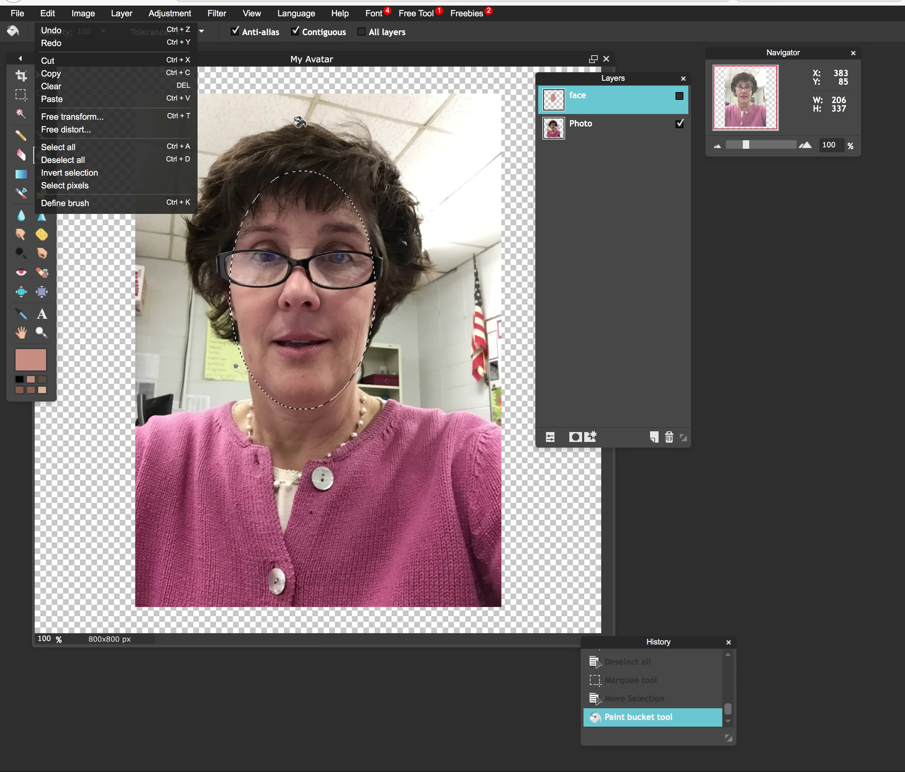
click(151, 160)
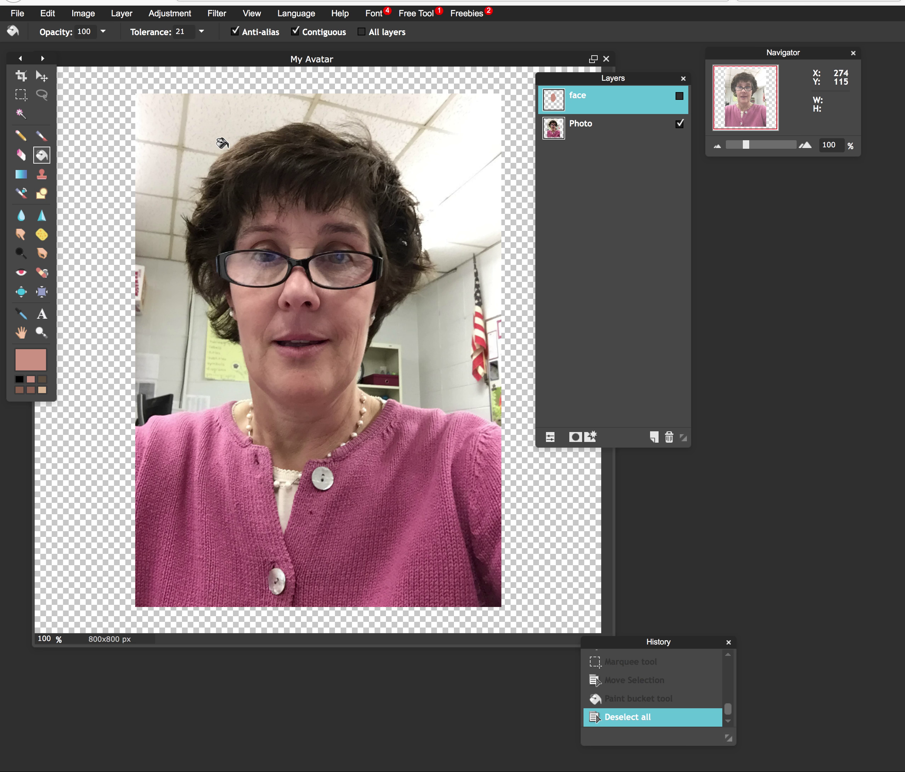
Lasso around the hair from the hairline down both sides, excluding the face.
click(43, 100)
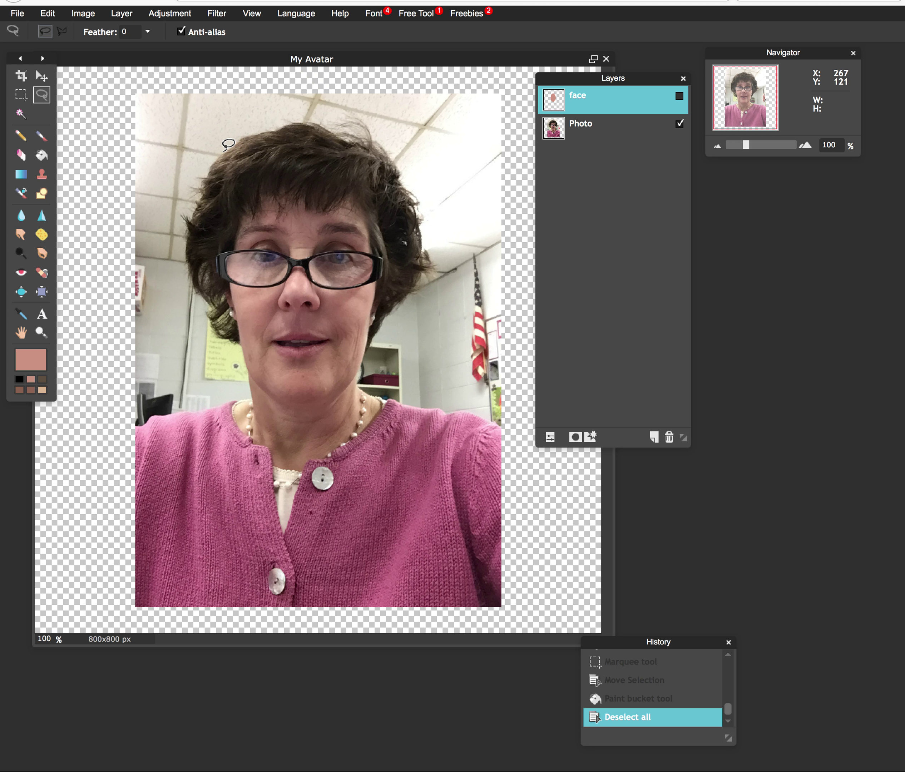
mouse_move(224, 150)
mouse_down()
mouse_move(185, 222)
mouse_move(185, 253)
mouse_move(210, 305)
mouse_move(209, 331)
mouse_move(242, 345)
mouse_up()
mouse_move(248, 319)
mouse_down()
mouse_move(231, 290)
mouse_move(238, 208)
mouse_move(246, 206)
mouse_move(251, 224)
mouse_move(264, 196)
mouse_move(276, 216)
mouse_move(300, 194)
mouse_move(299, 210)
mouse_move(313, 203)
mouse_move(310, 214)
mouse_move(320, 207)
mouse_move(320, 215)
mouse_move(345, 206)
mouse_move(357, 188)
mouse_move(383, 271)
mouse_move(366, 353)
mouse_up()
mouse_move(400, 303)
mouse_down()
mouse_move(423, 259)
mouse_move(422, 215)
mouse_move(379, 144)
mouse_move(313, 124)
mouse_move(275, 124)
mouse_move(216, 151)
mouse_up()
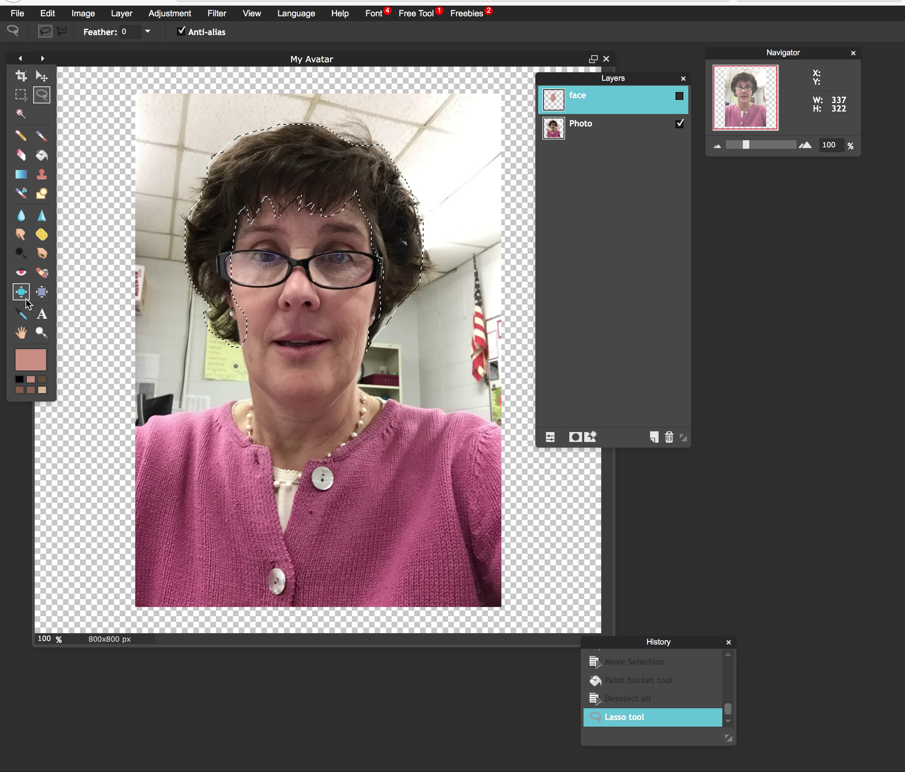
Fill the hair selection with the sampled dark brown, then show the face layer again.
click(20, 314)
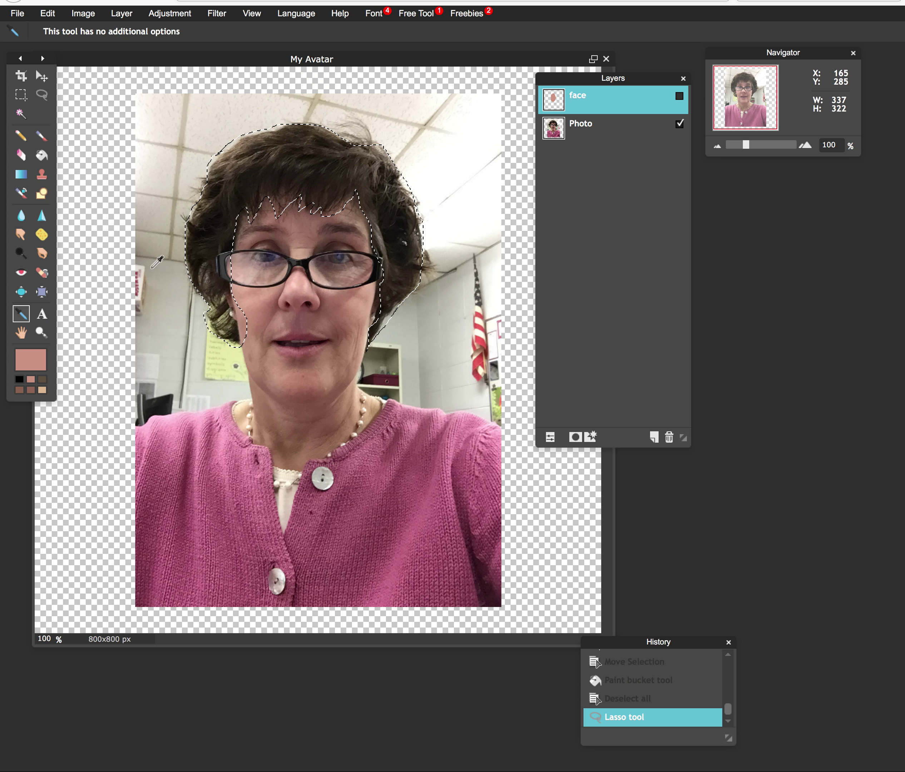
click(231, 165)
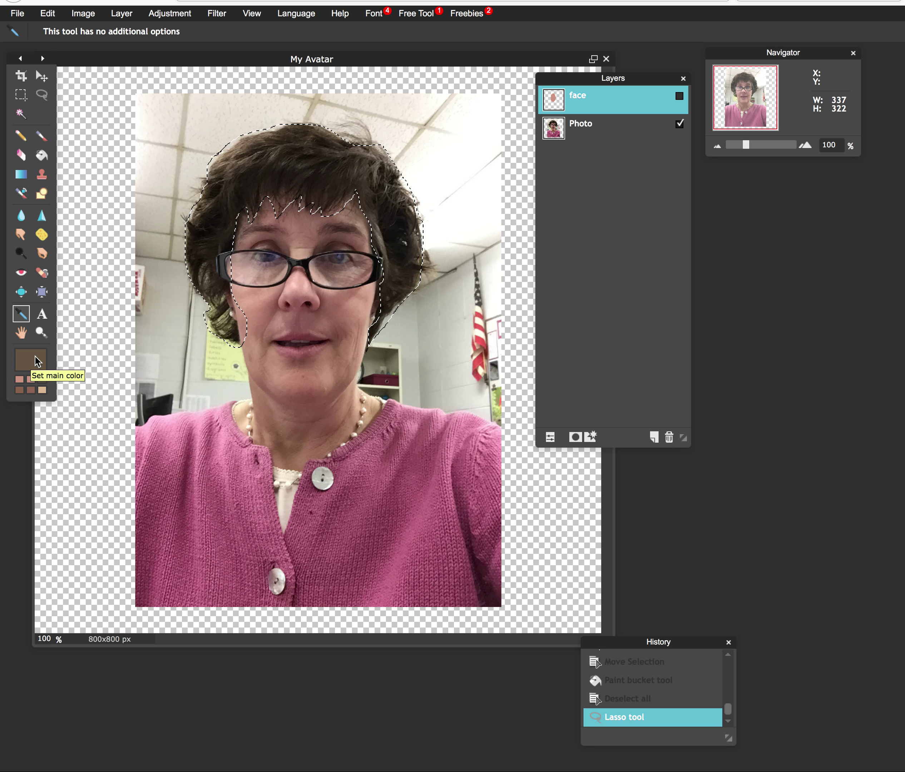
click(42, 157)
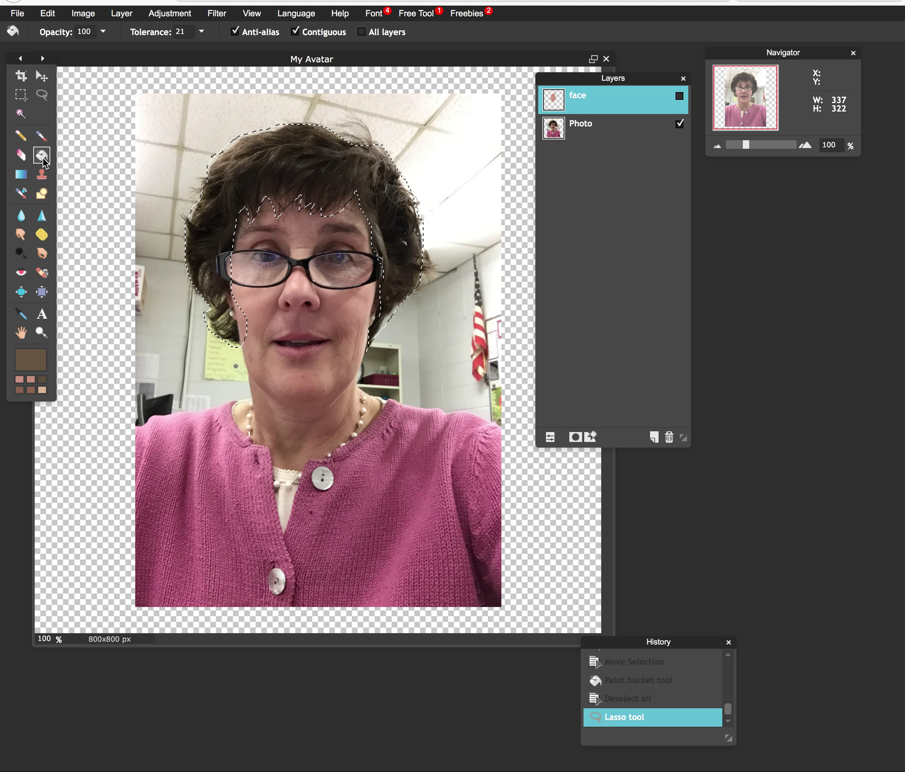
click(258, 161)
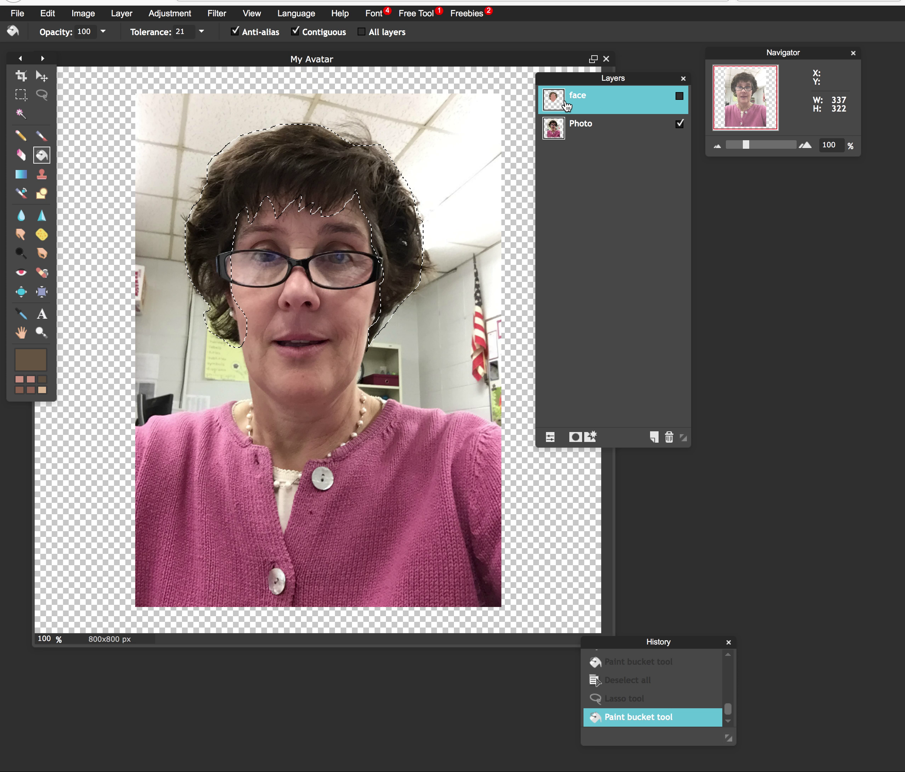
click(679, 96)
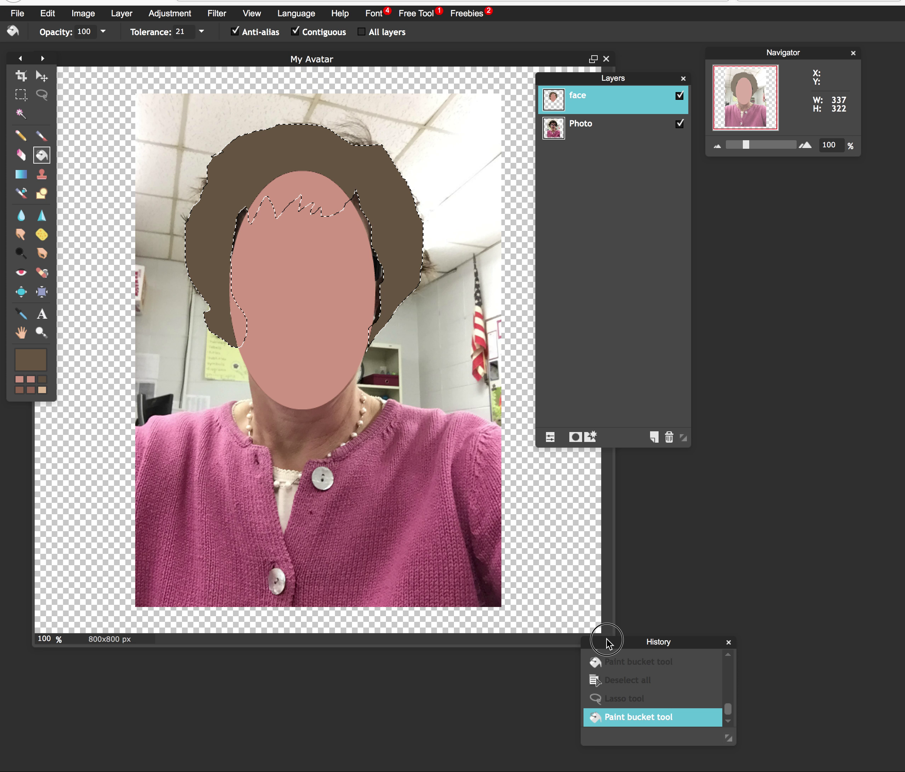
drag(606, 640, 563, 490)
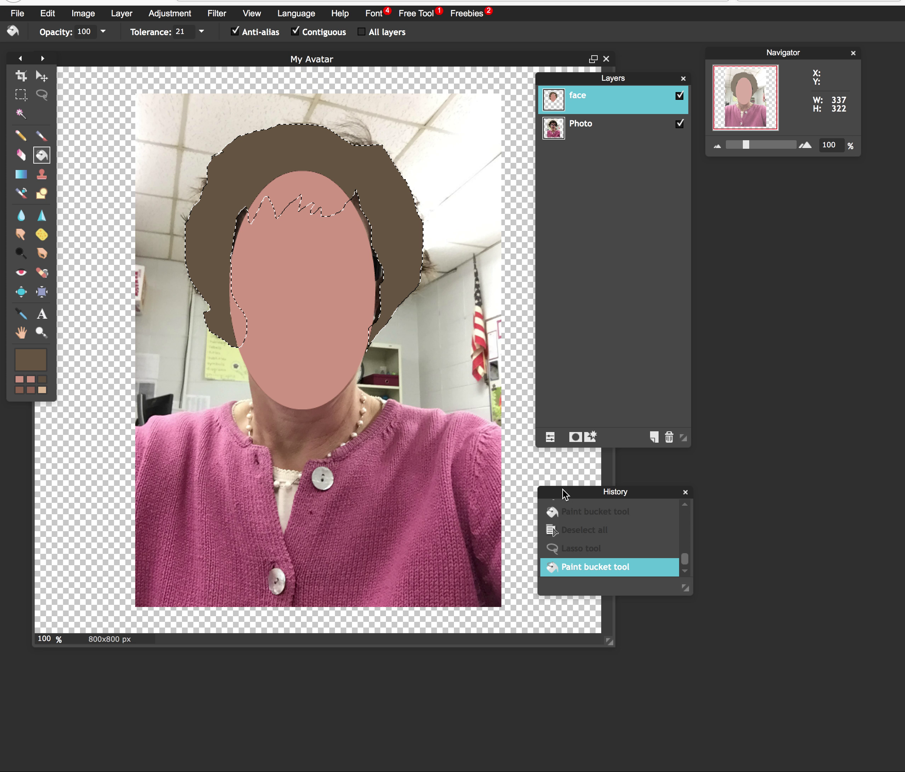
Revert the hair fill back to the Lasso outline and add a new layer named Hair.
click(569, 549)
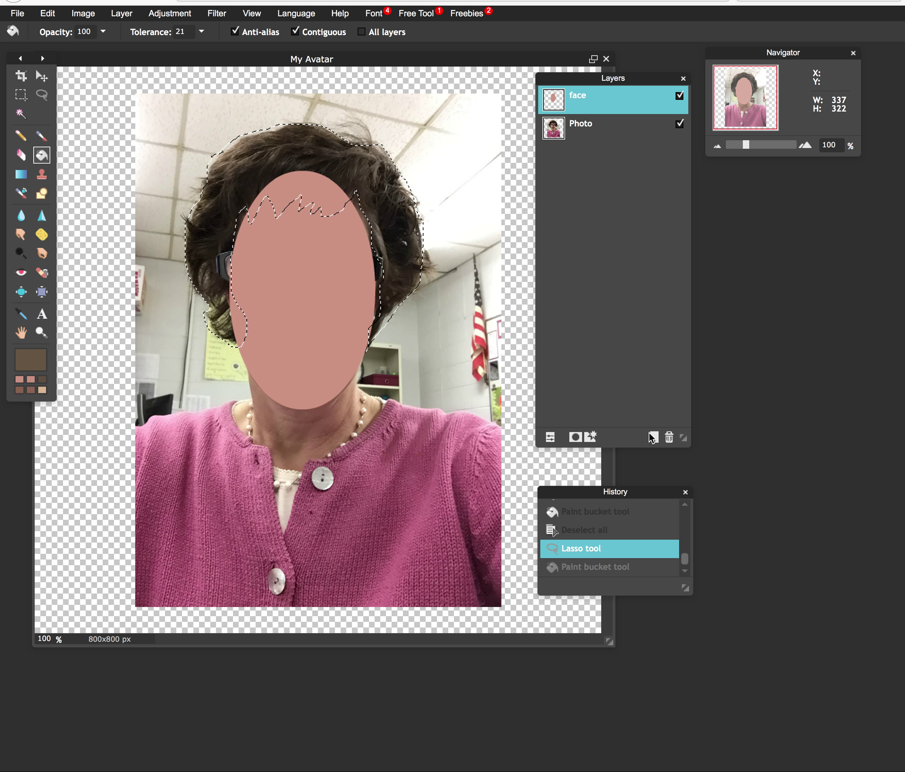
click(653, 436)
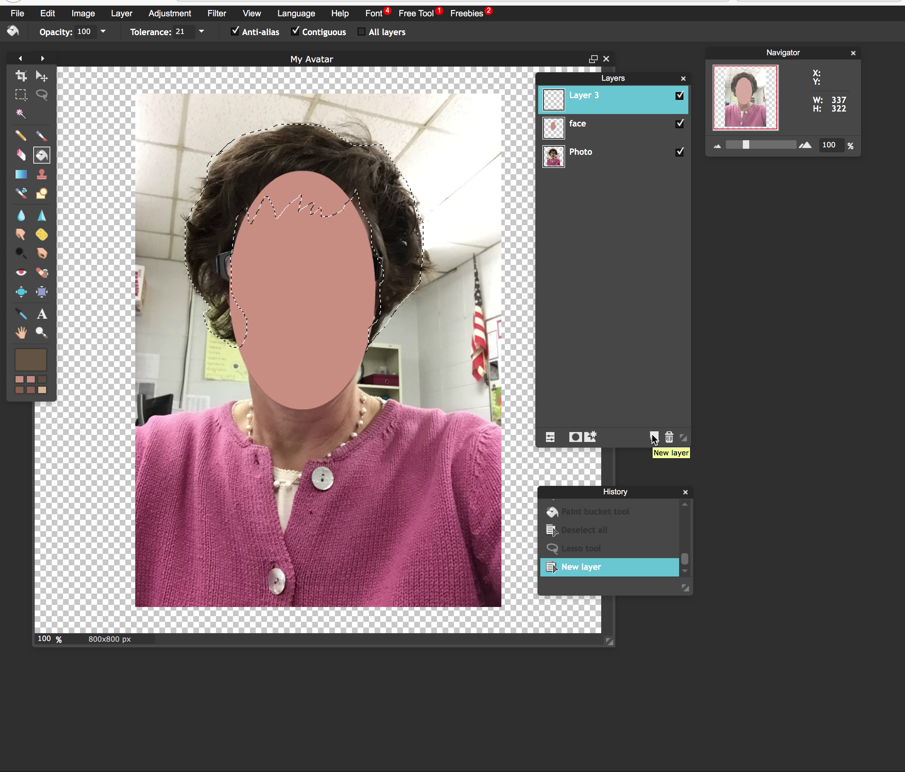
double_click(587, 101)
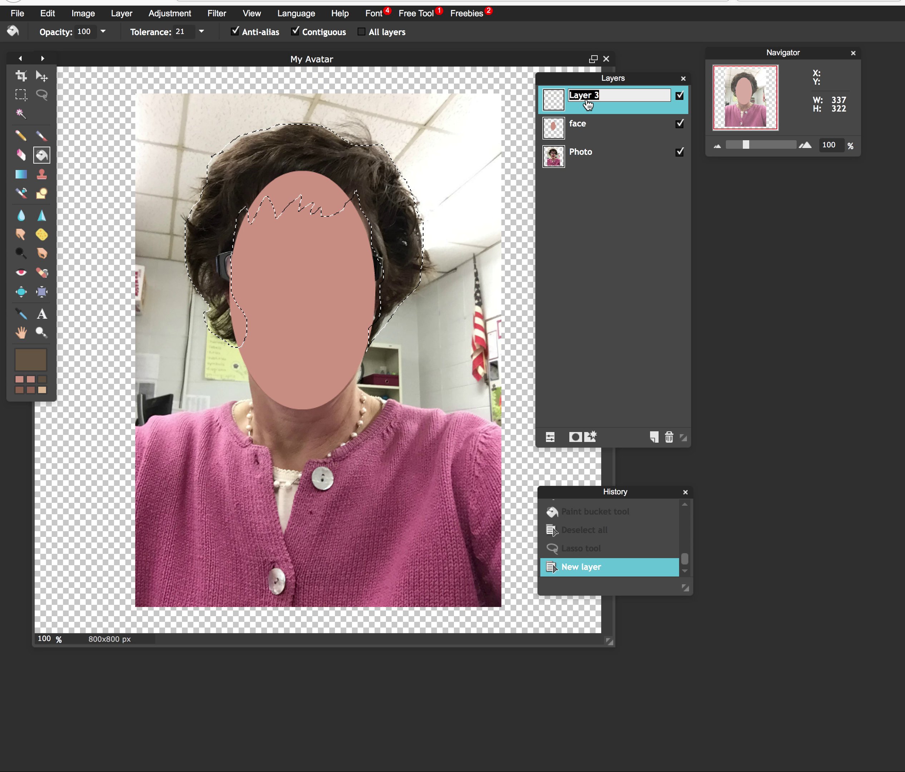
text(Hair)
Fill the hair outline with brown on the Hair layer and clear the selection.
click(277, 141)
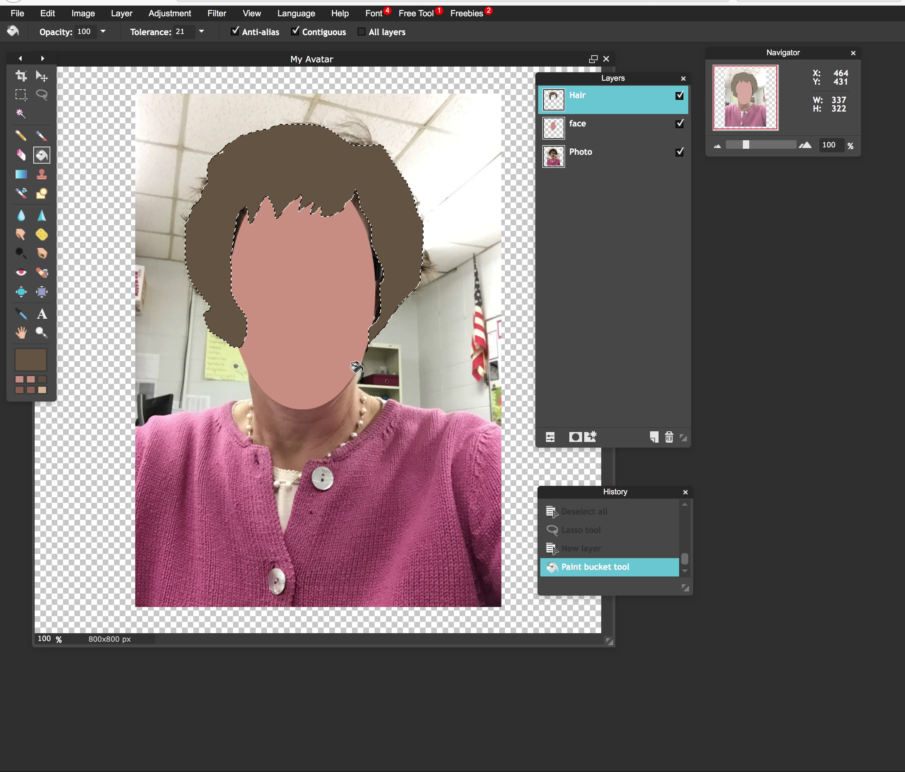
key(alt)
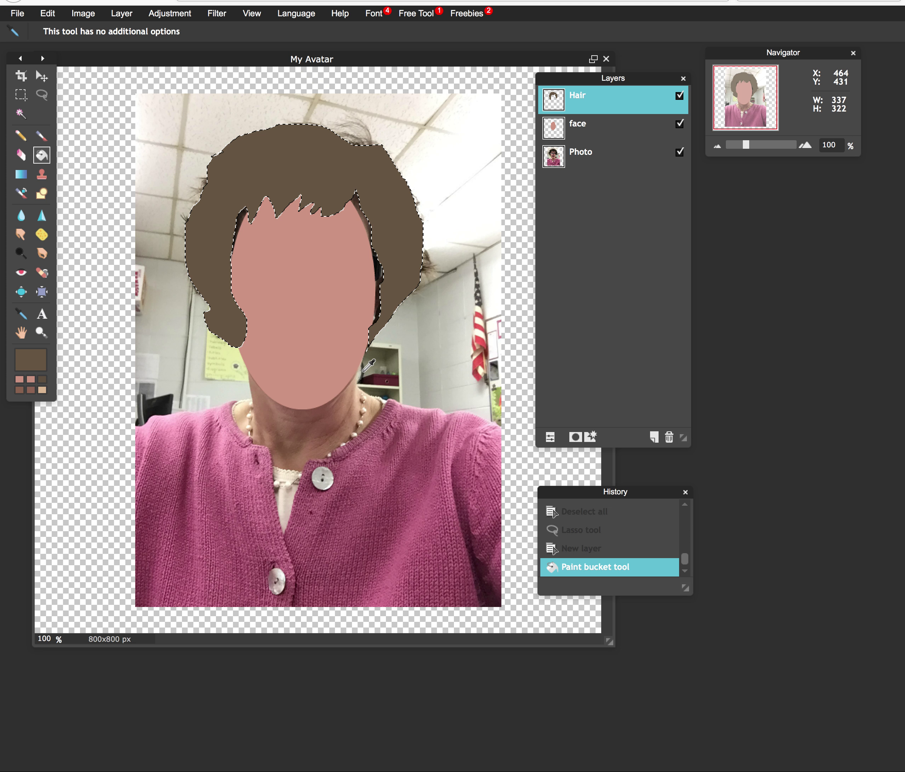
key(ctrl+d)
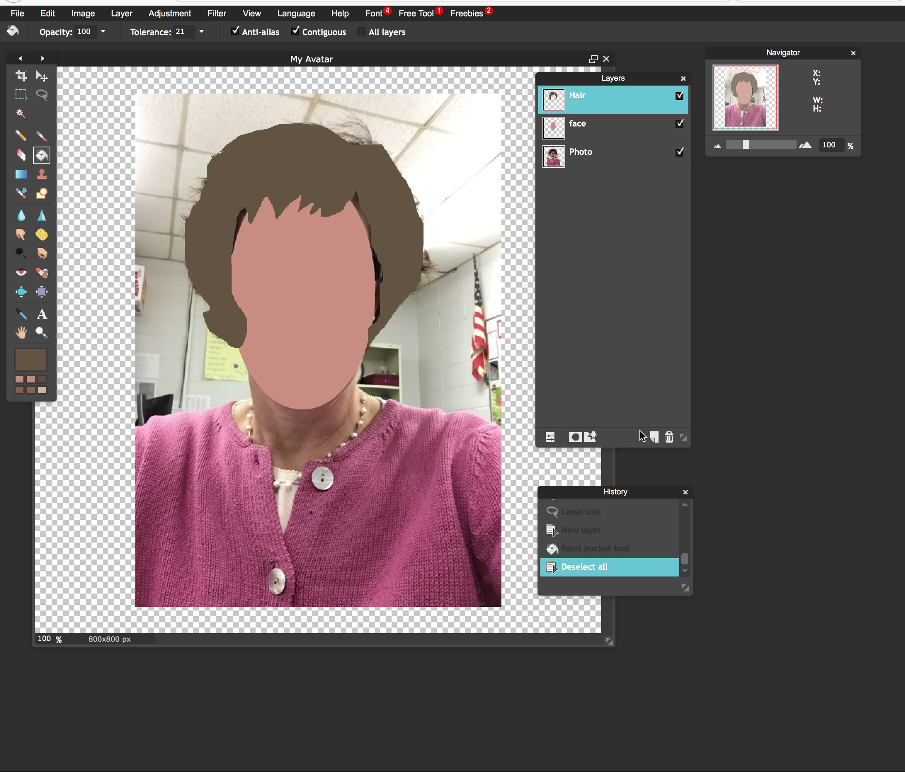
Add another new layer and name it neck.
click(653, 437)
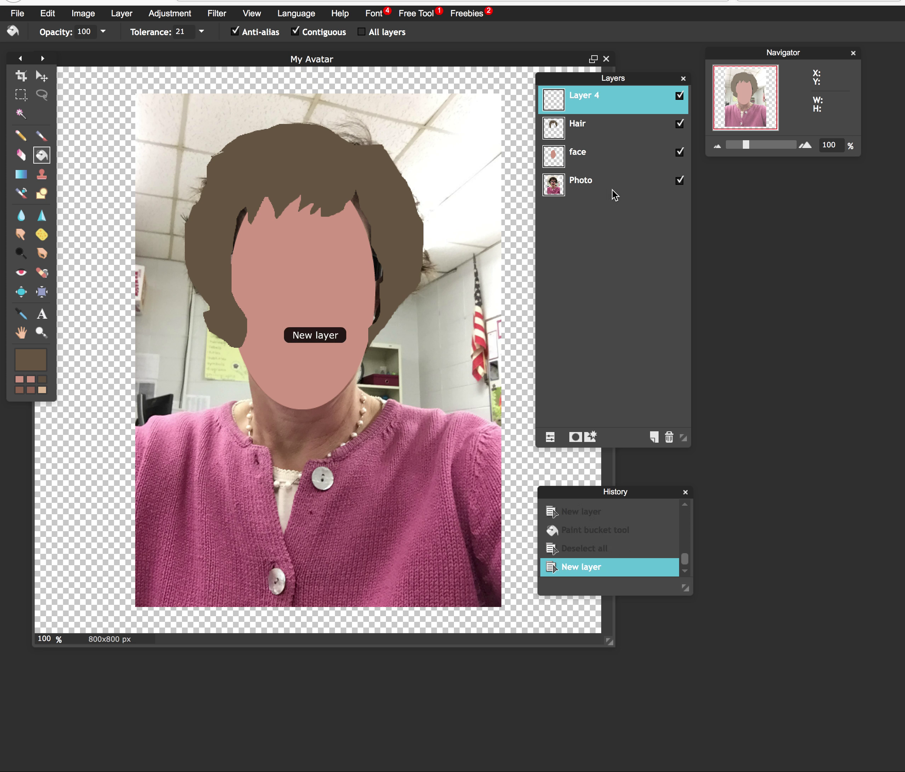
double_click(576, 101)
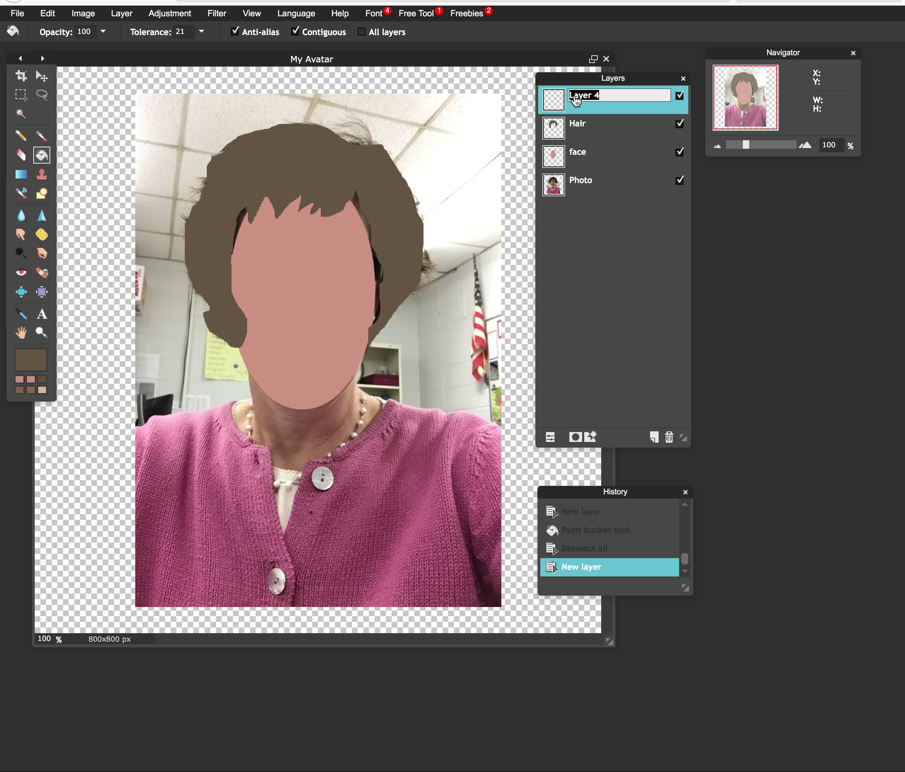
text(neck)
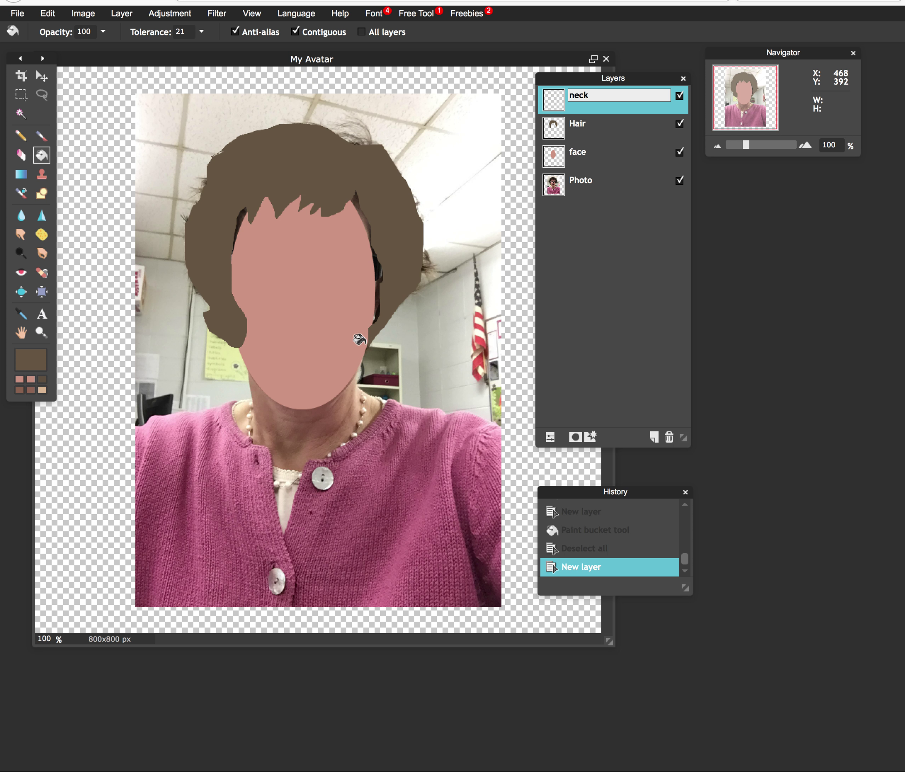
Hide the face layer and lasso the neck from chin to collar.
click(42, 95)
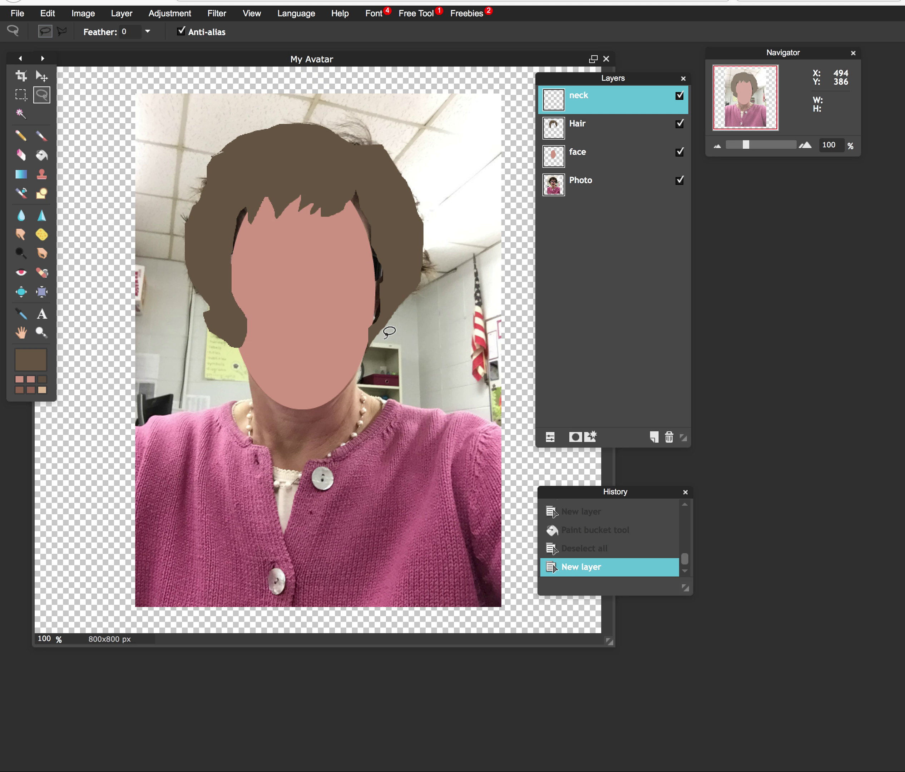
click(680, 153)
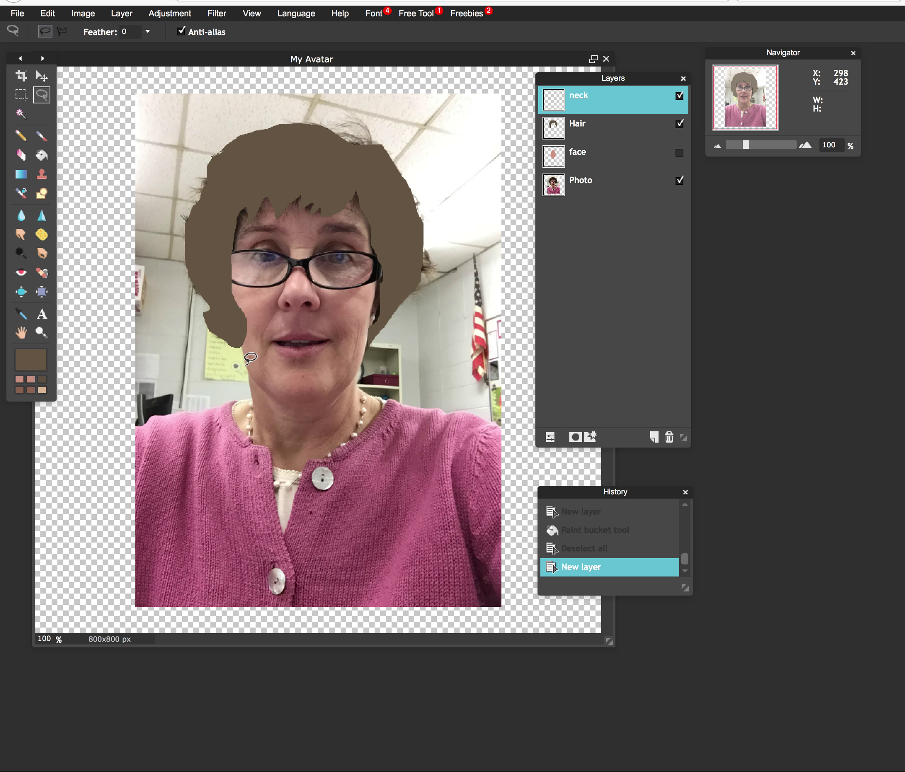
mouse_move(246, 363)
mouse_down()
mouse_move(254, 397)
mouse_move(236, 405)
mouse_move(236, 426)
mouse_move(292, 470)
mouse_move(359, 446)
mouse_move(390, 413)
mouse_move(391, 399)
mouse_move(360, 391)
mouse_move(346, 364)
mouse_move(261, 353)
mouse_move(244, 364)
mouse_move(248, 373)
mouse_up()
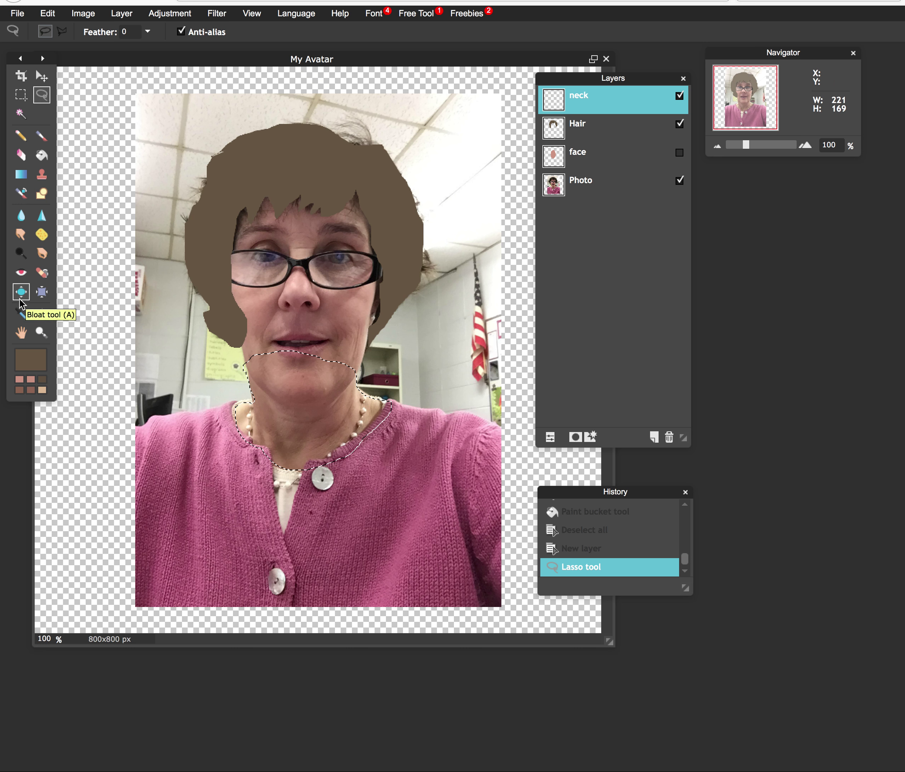
Sample the tan skin tone from the photo's neck and fill the neck selection with it.
click(21, 314)
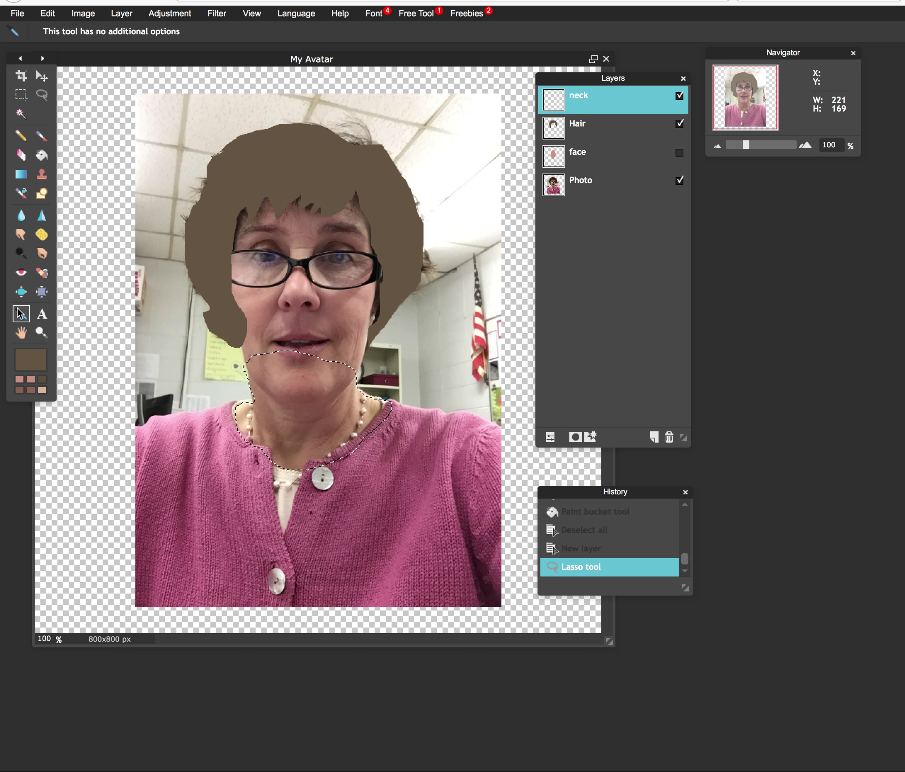
click(374, 404)
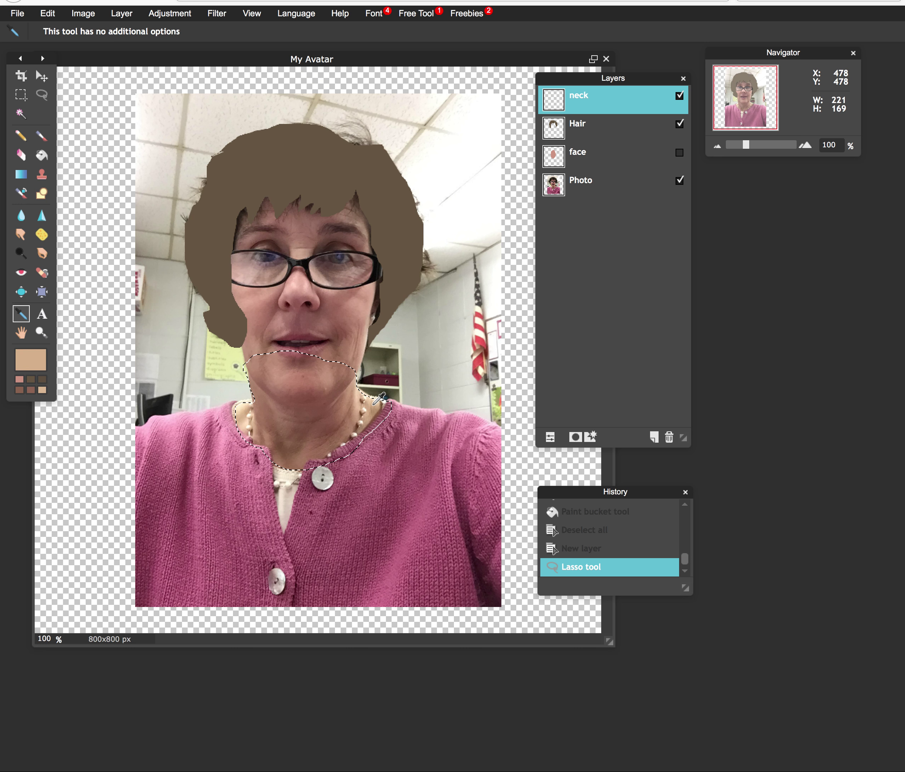
click(41, 154)
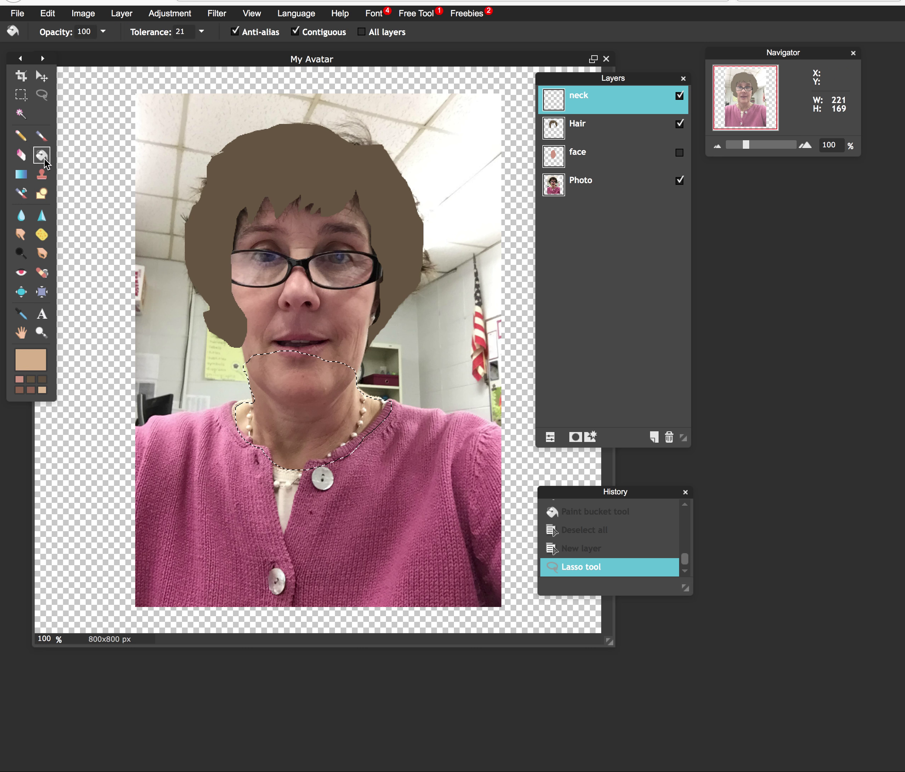
click(289, 378)
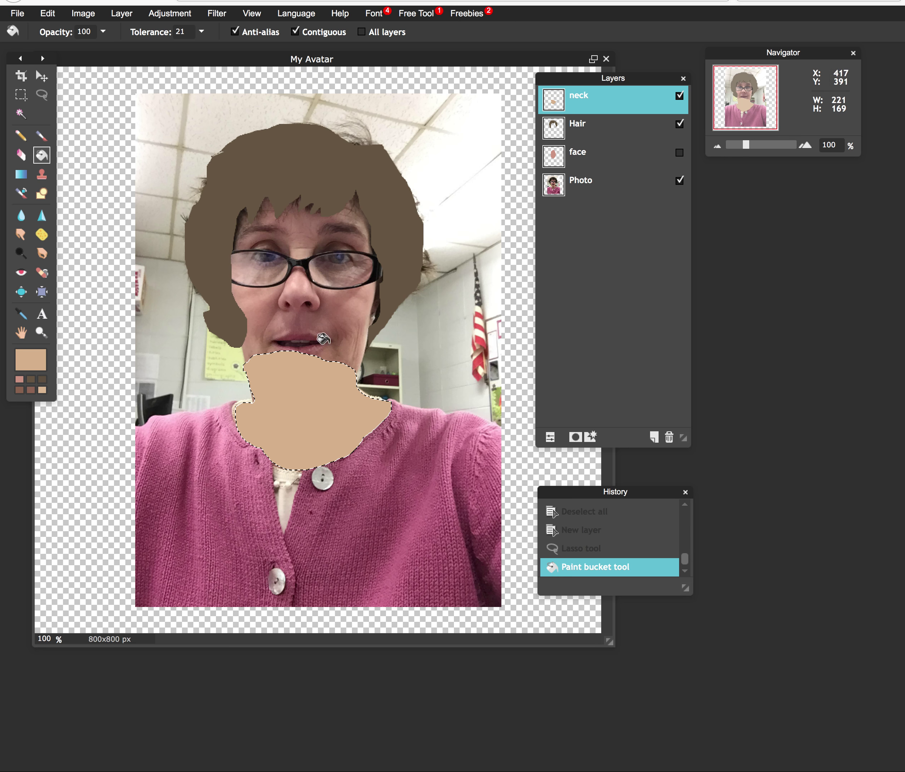
Show the face layer again, clear the selection, and move the neck layer below face and hair.
click(679, 152)
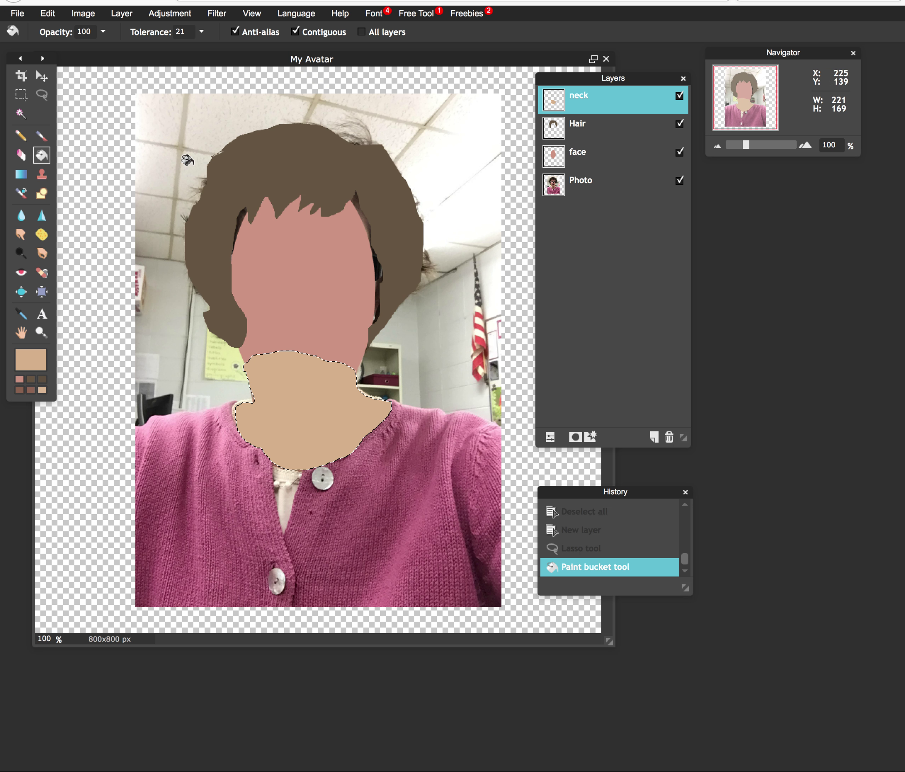
key(ctrl+d)
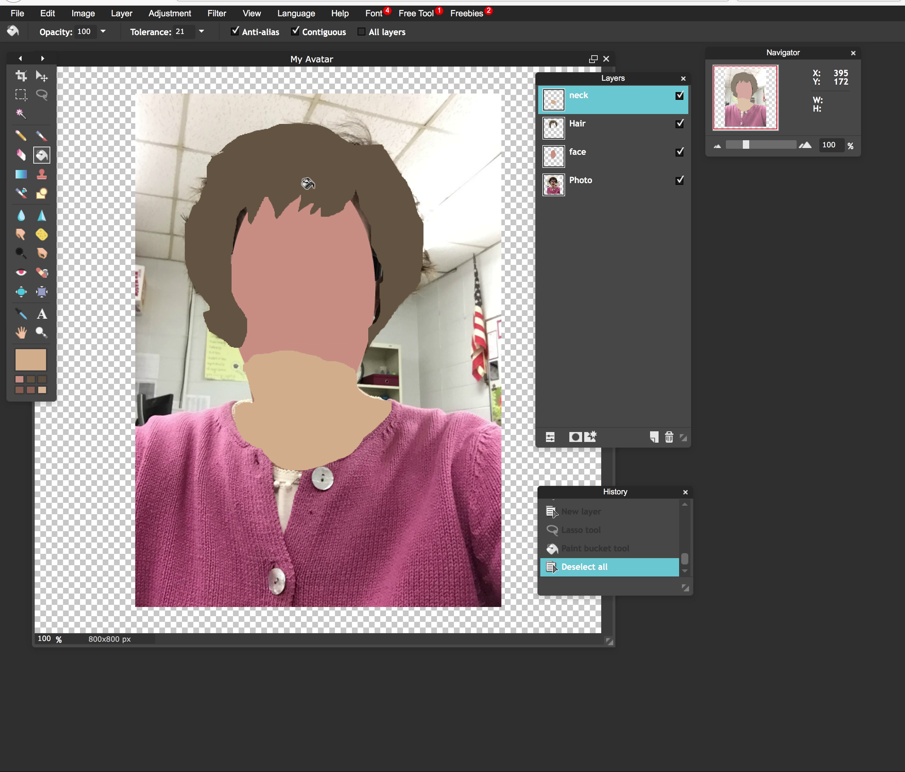
drag(559, 104, 556, 169)
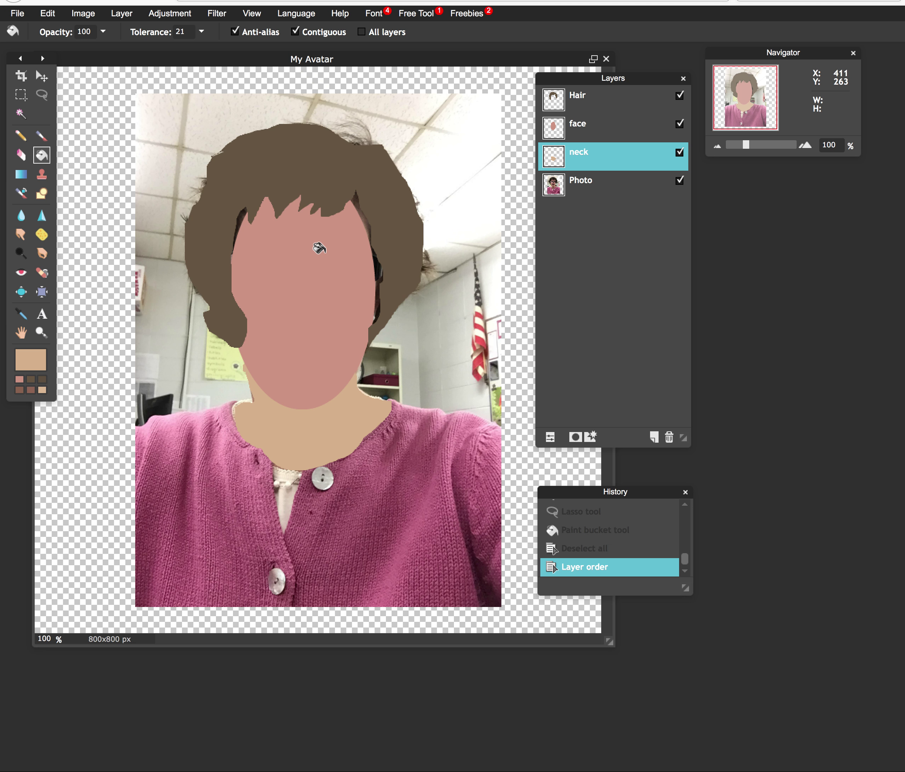
Bring up the Save image dialog for My Avatar with the format set to PXD (Layered Pixlr image).
click(18, 14)
click(44, 86)
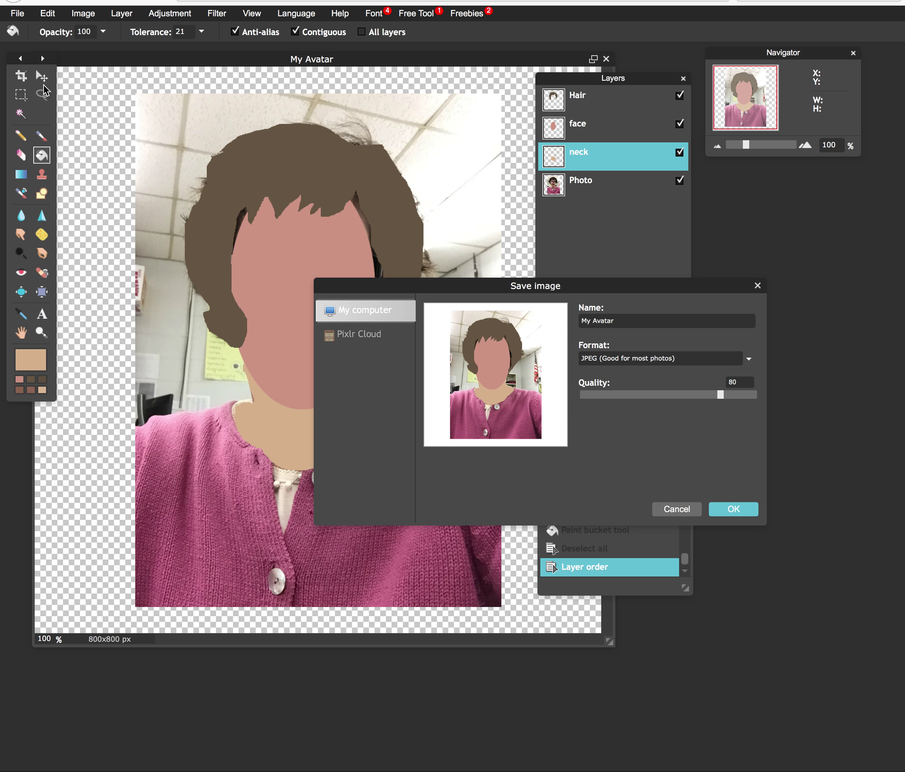
click(680, 363)
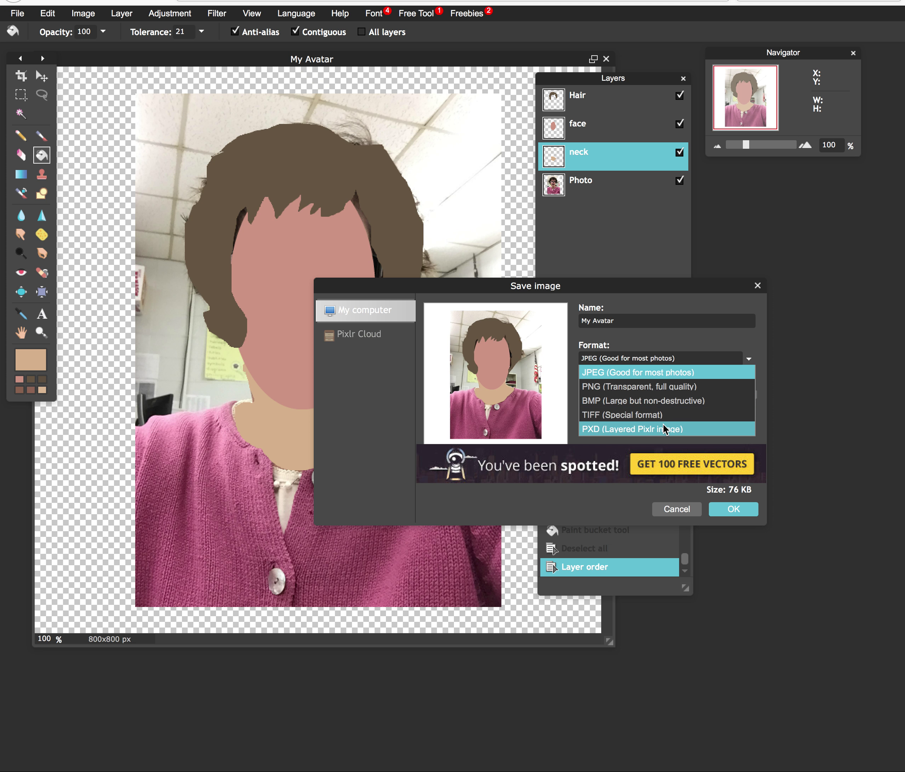
click(662, 430)
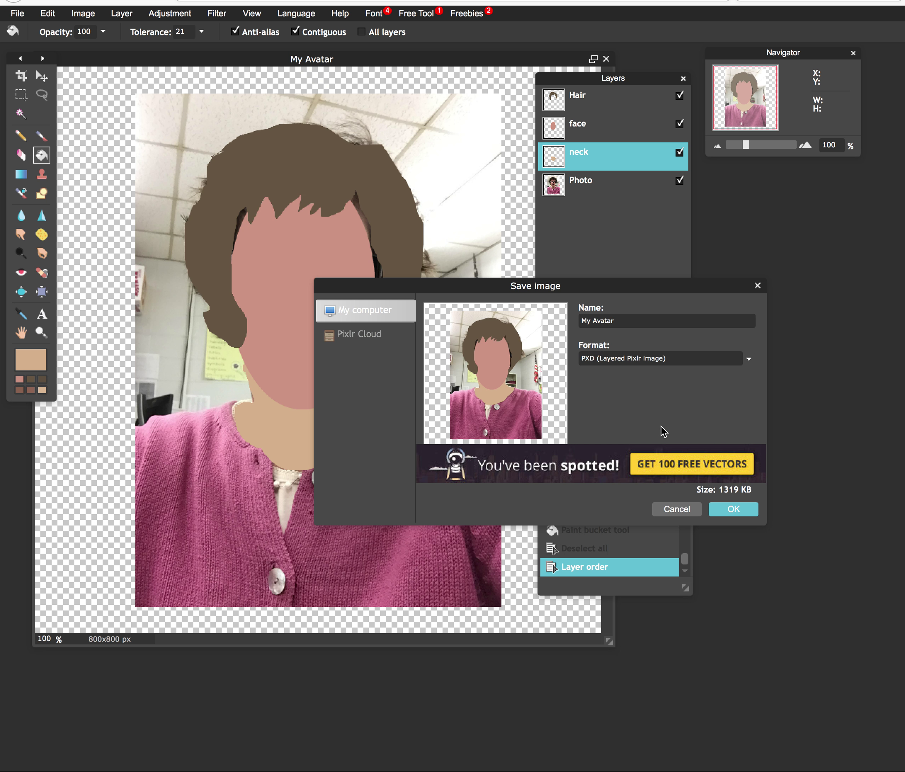